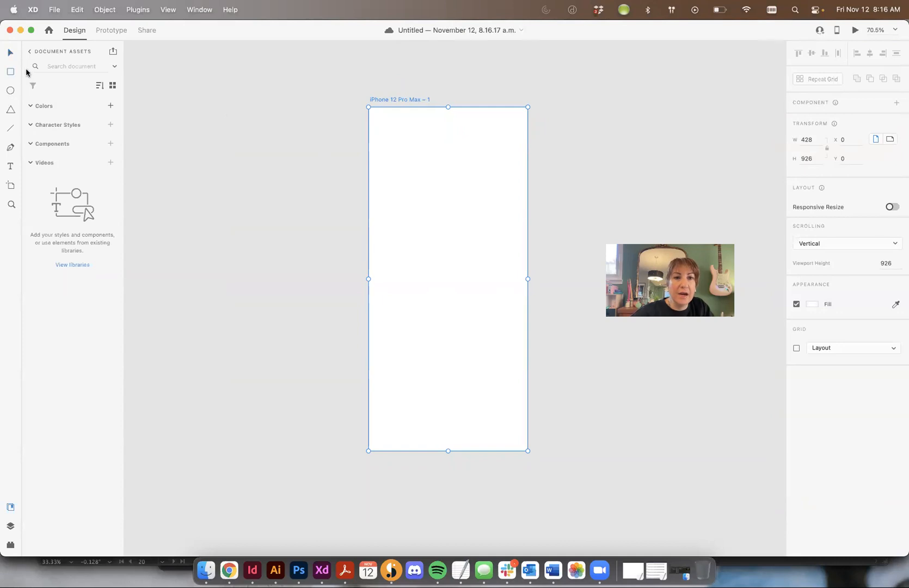
Step: Draw a rectangle about 229 wide and 73 high in the upper part of the artboard for the button
drag(395, 159, 455, 305)
key(super+1)
key(super+=)
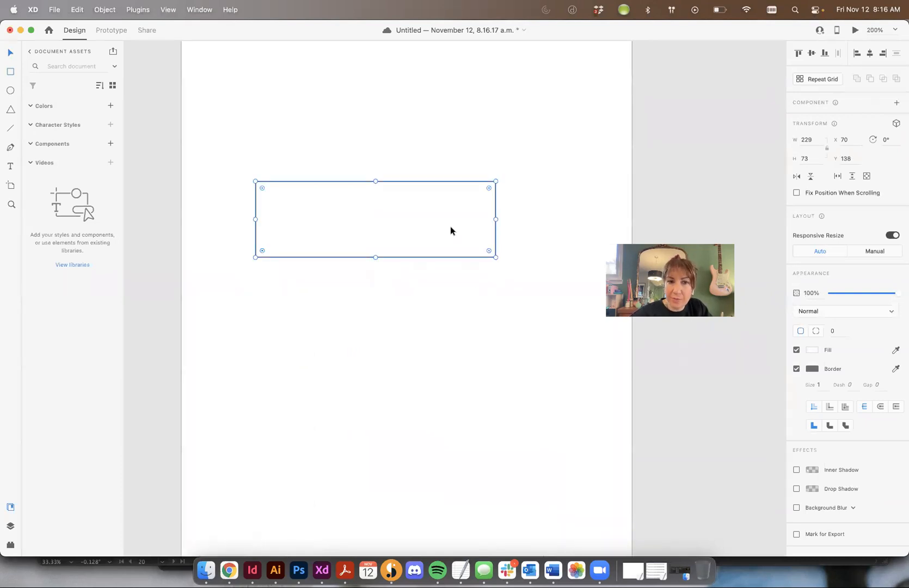
Step: Give the rectangle separate corner radii of 20 for the top-left corner and 10 for the top-right corner
drag(262, 188, 208, 158)
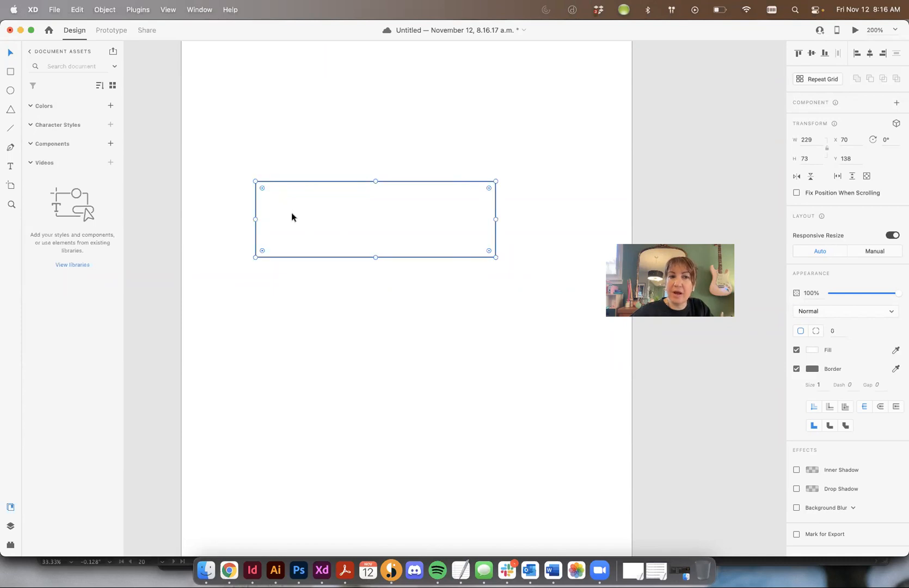
drag(262, 188, 197, 147)
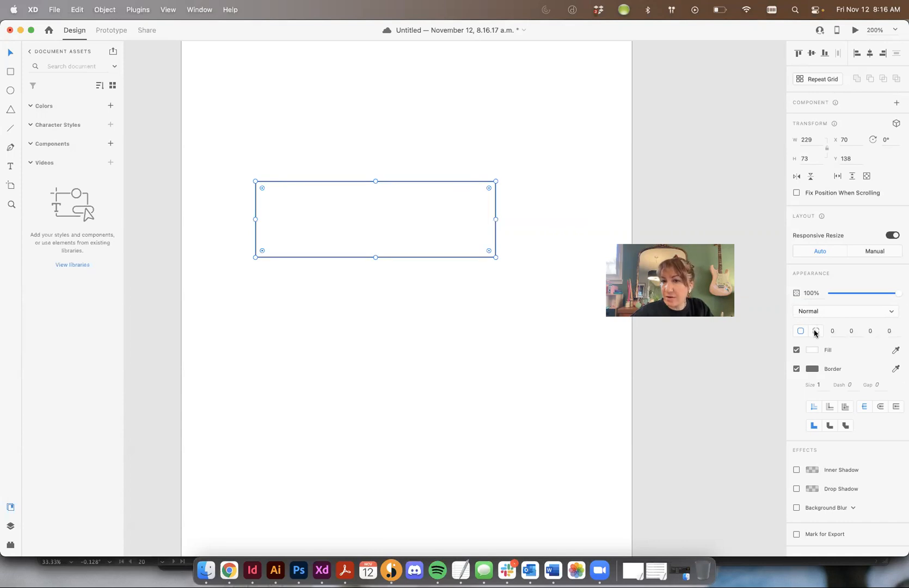
text(20)
key(Tab)
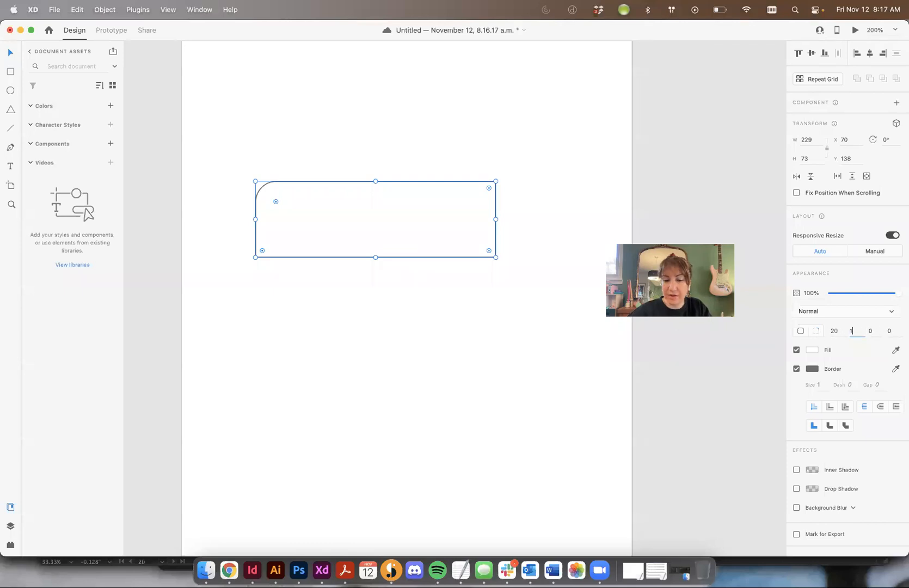
key(Tab)
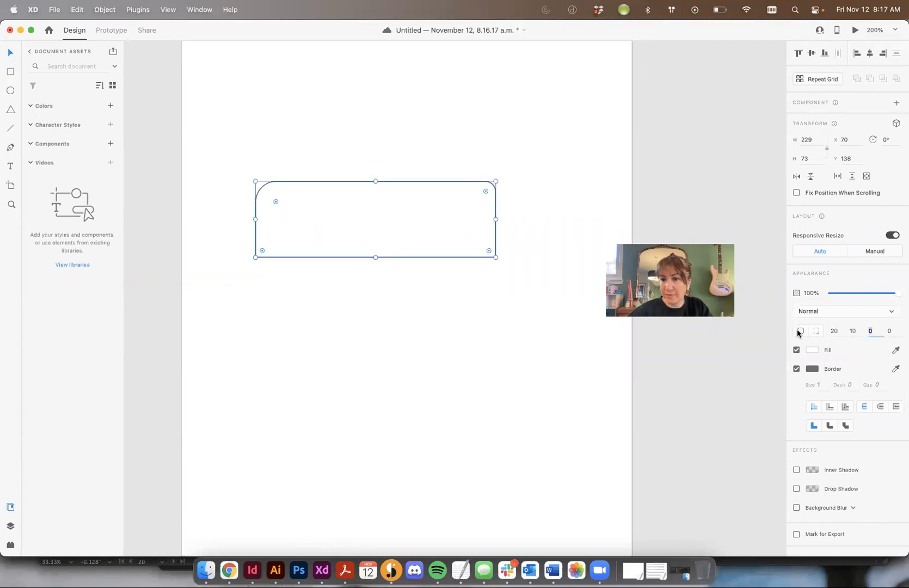
Step: Apply one shared radius to all the rectangle's corners and reduce it to about 11
click(800, 332)
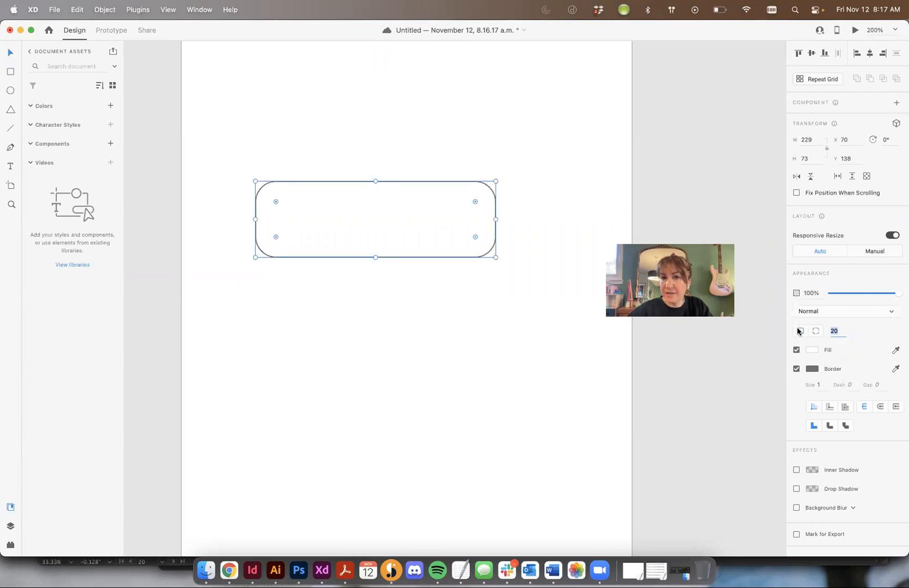
drag(275, 202, 266, 193)
click(272, 135)
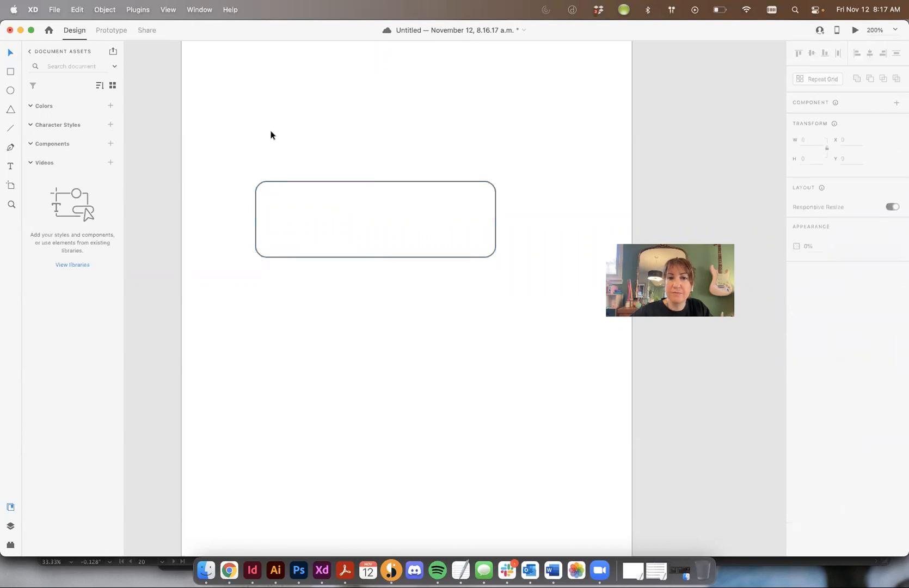
click(318, 201)
click(372, 118)
Step: Add the text label "SIGN UP" inside the rounded rectangle
key(t)
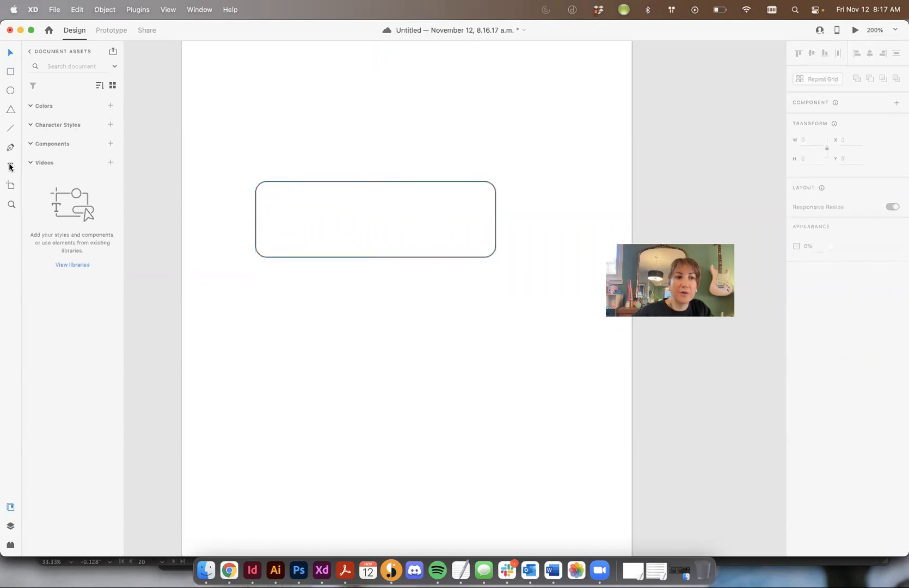
click(321, 220)
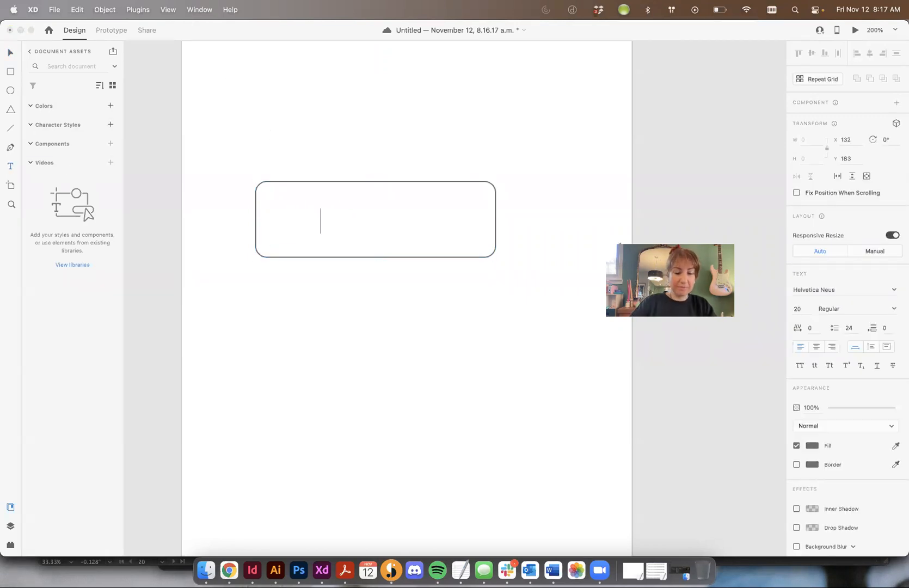
text(ST)
key(BackSpace)
text(IGH)
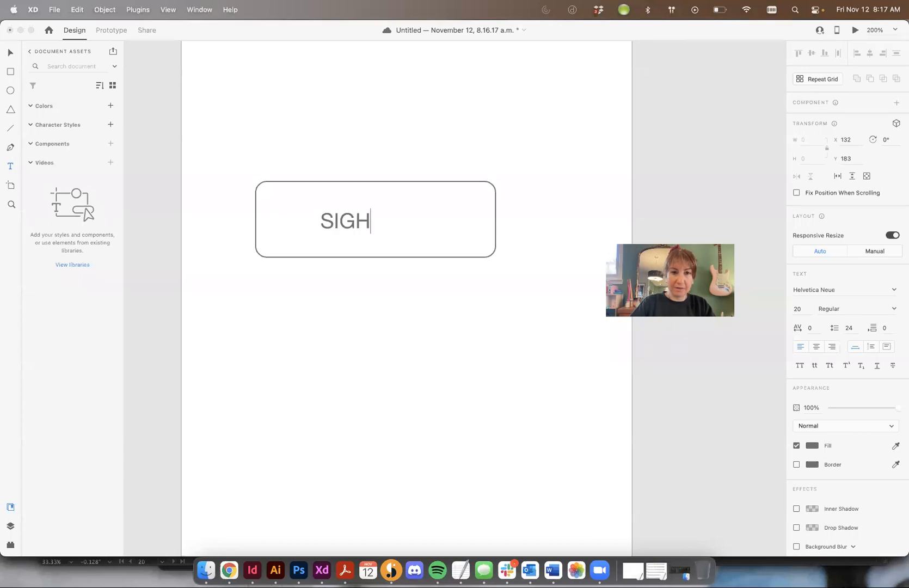
key(BackSpace)
text(N UP)
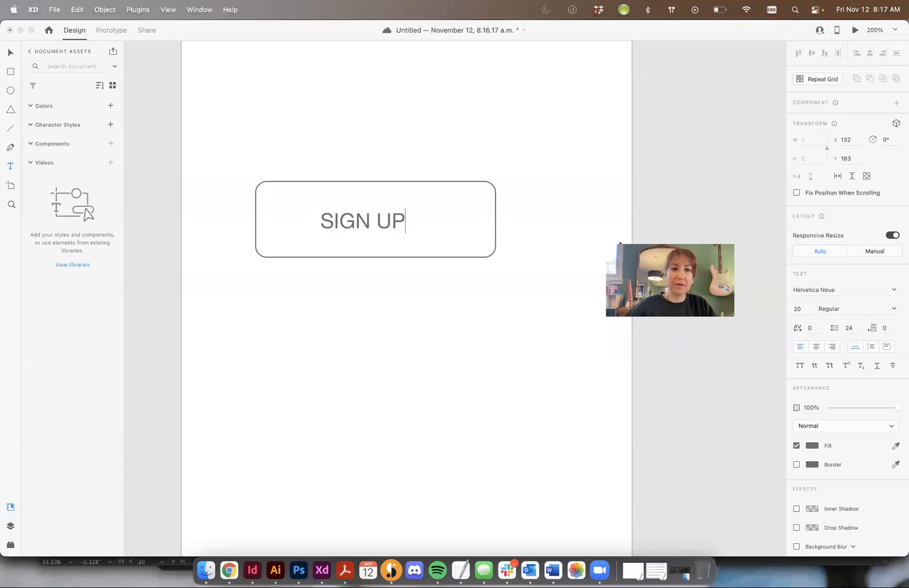
Step: Set the SIGN UP label in Open Sans Bold and move it toward the middle of the rectangle
key(super+a)
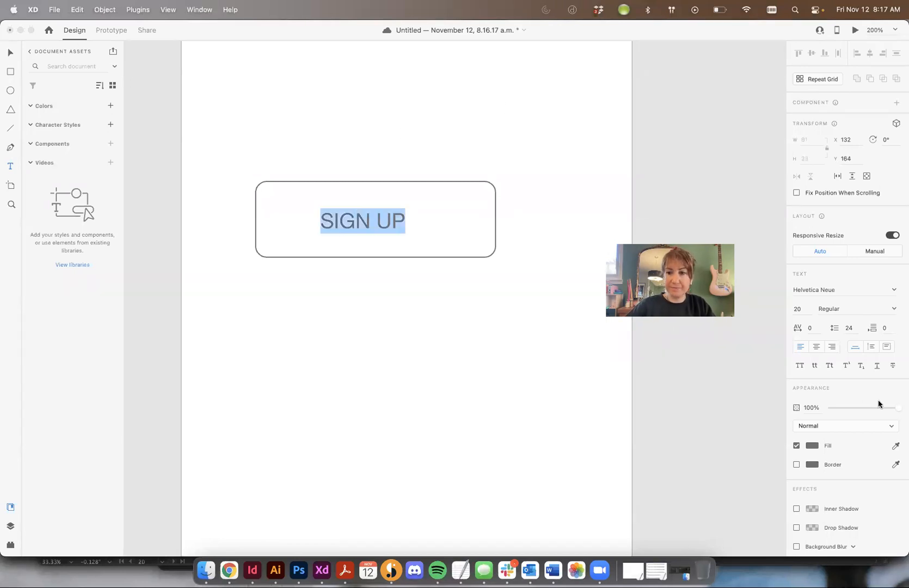
click(895, 289)
text(M)
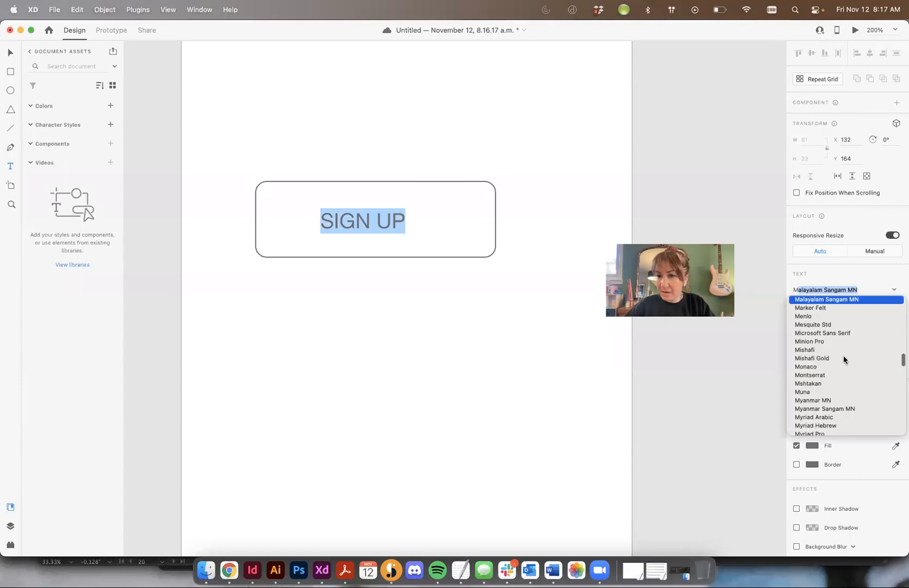
scroll(842, 340, down, 5)
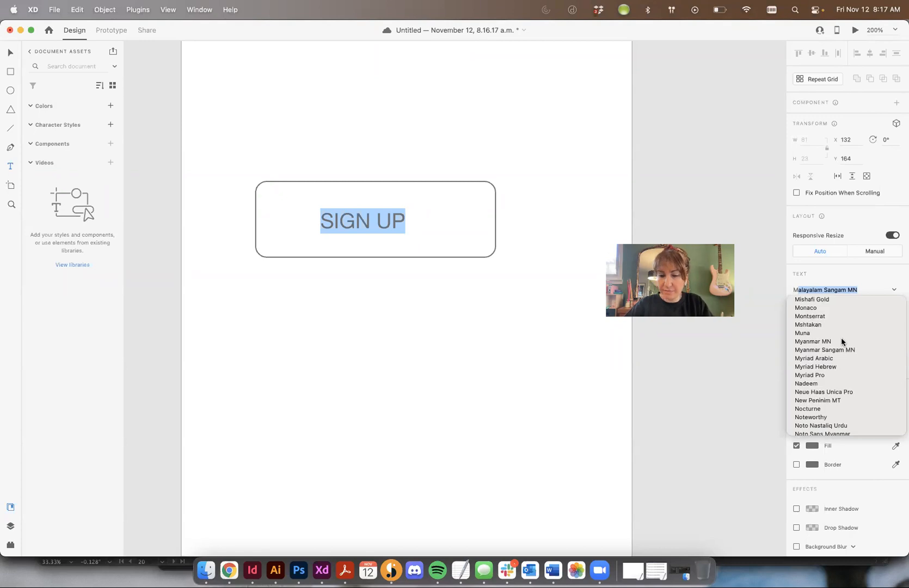
text(op)
key(super+a)
text(Op)
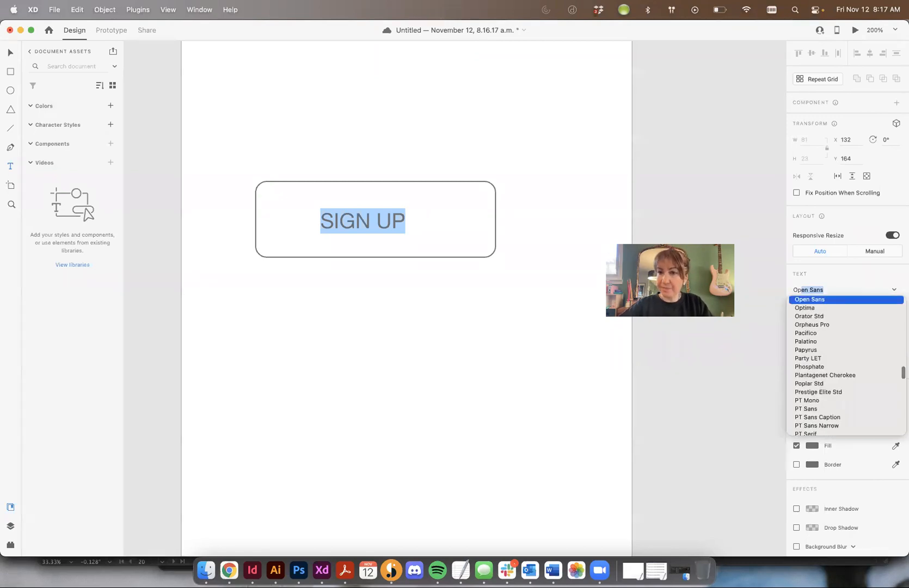
click(808, 300)
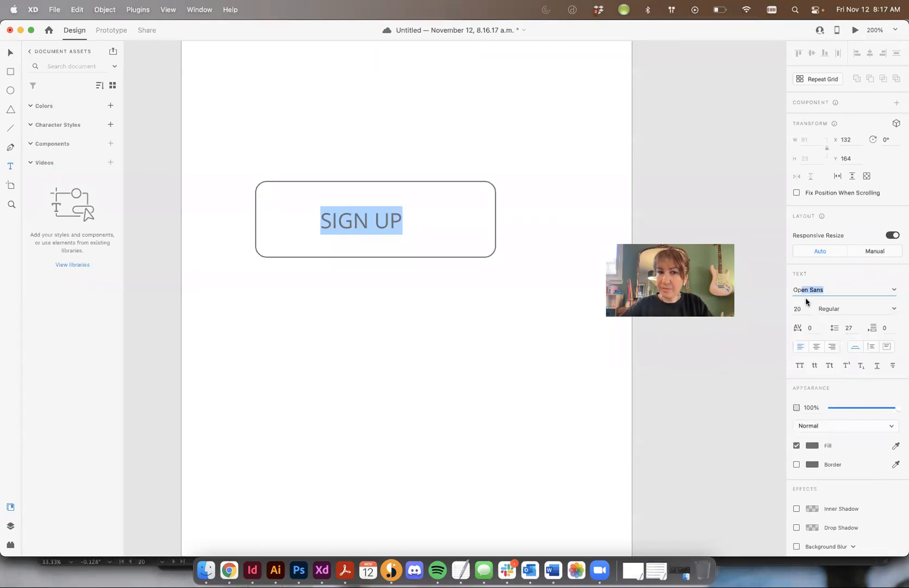
click(894, 309)
click(836, 363)
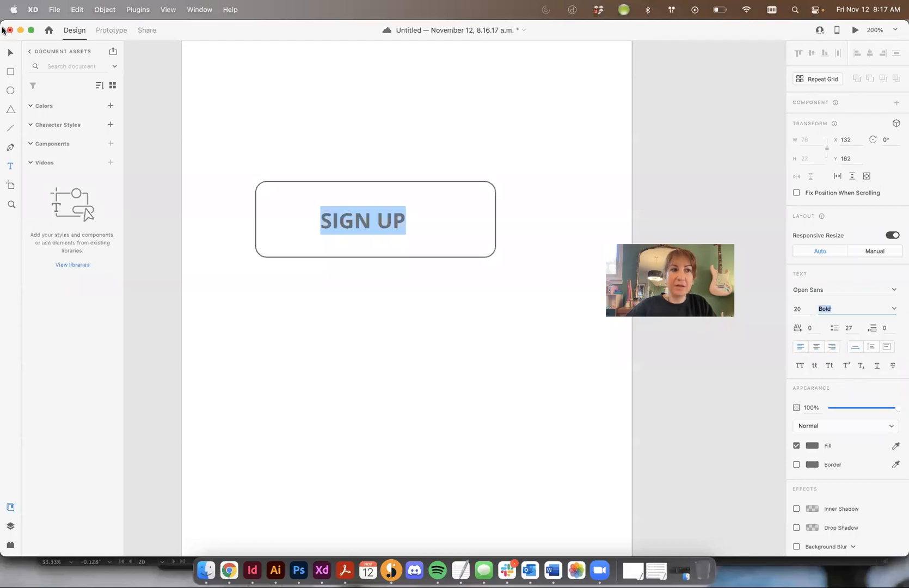
key(Escape)
drag(373, 222, 388, 225)
Step: Fill the rounded rectangle with dusty pink #BF7C9B and remove its border
click(479, 190)
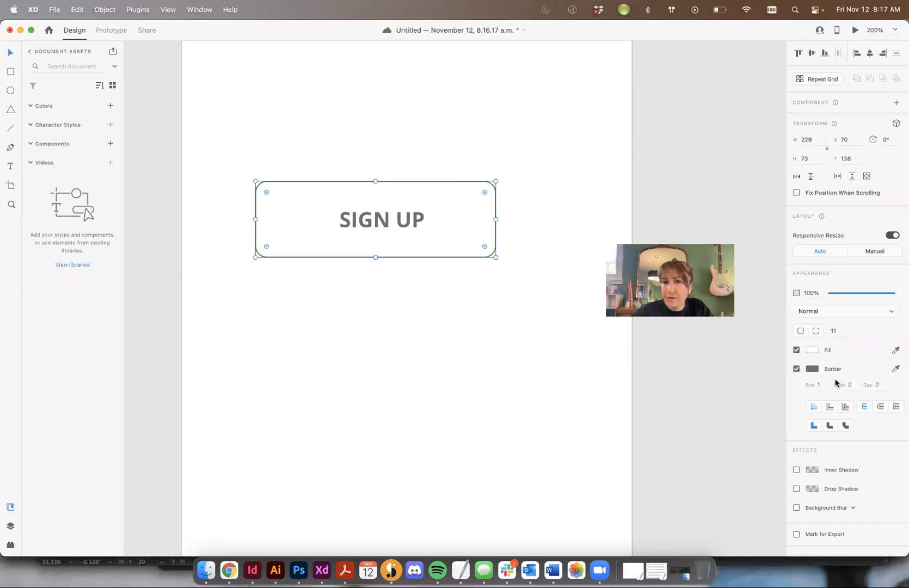
click(819, 353)
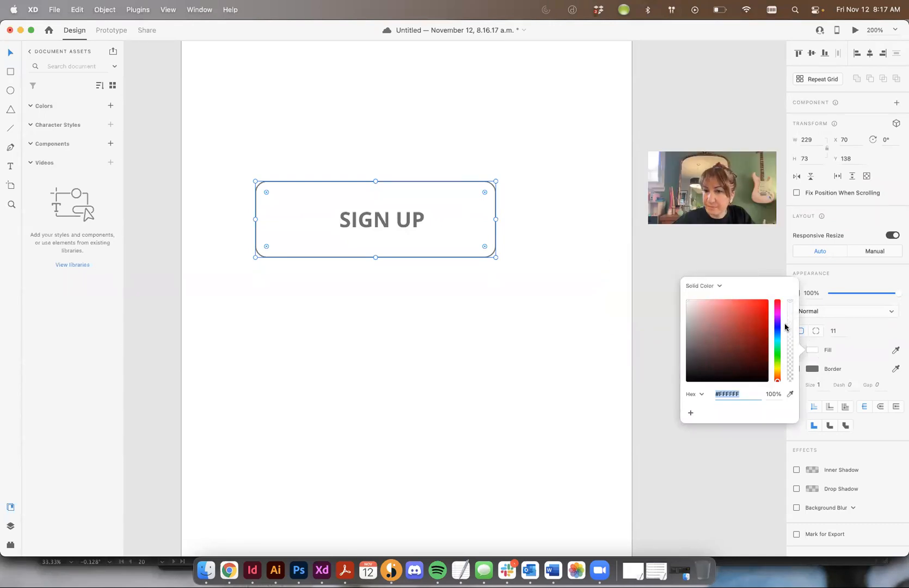
click(779, 310)
drag(734, 306, 715, 319)
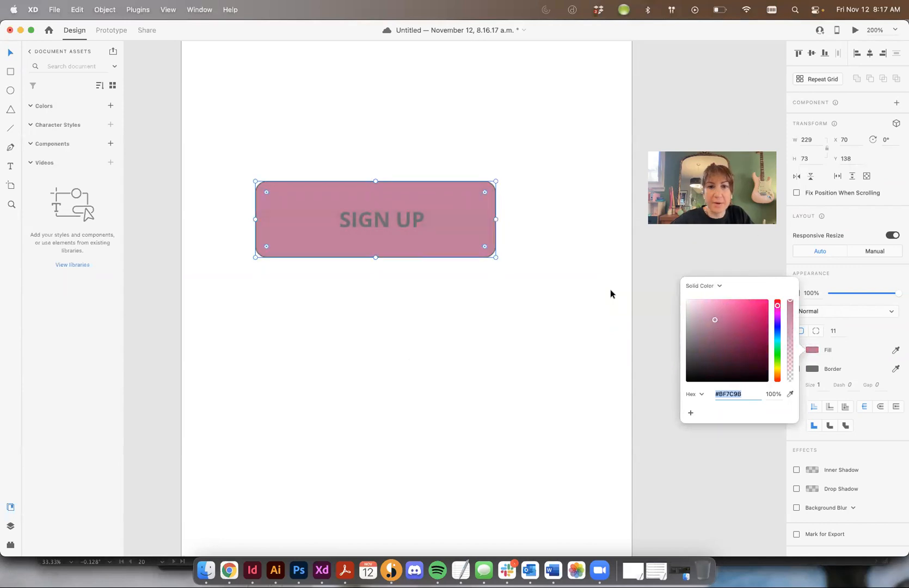
click(849, 385)
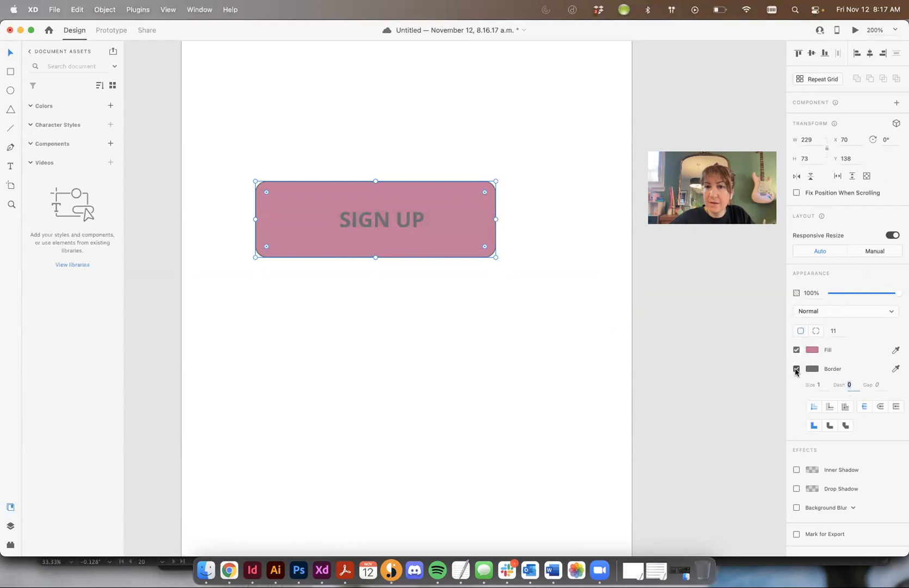
click(797, 369)
Step: Change the SIGN UP label's fill colour to white, #FFFFFF
click(373, 219)
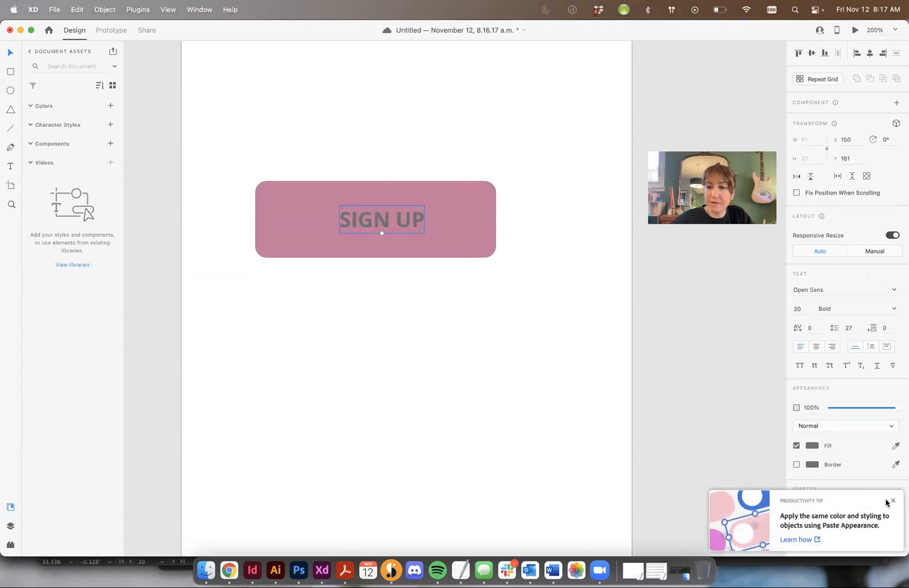
click(891, 502)
double_click(379, 219)
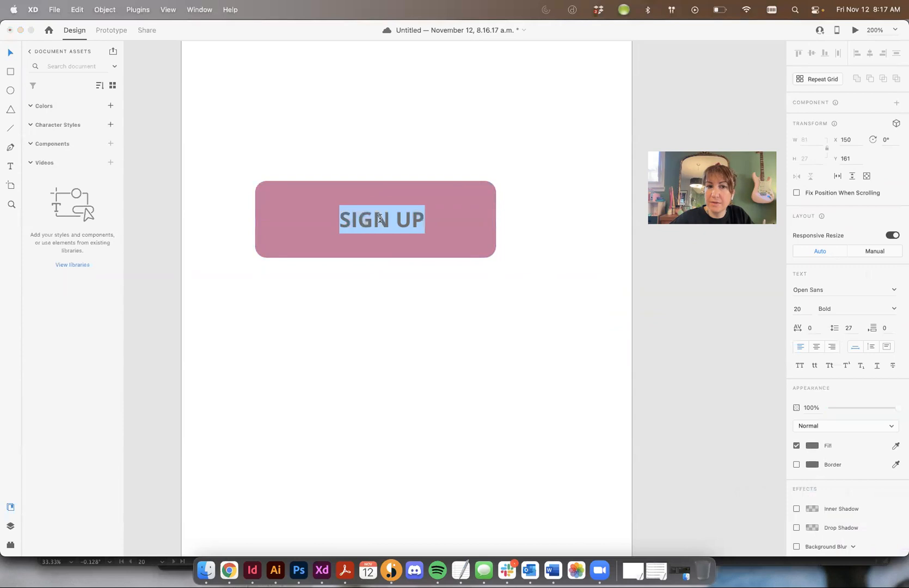
click(812, 446)
drag(713, 413, 446, 198)
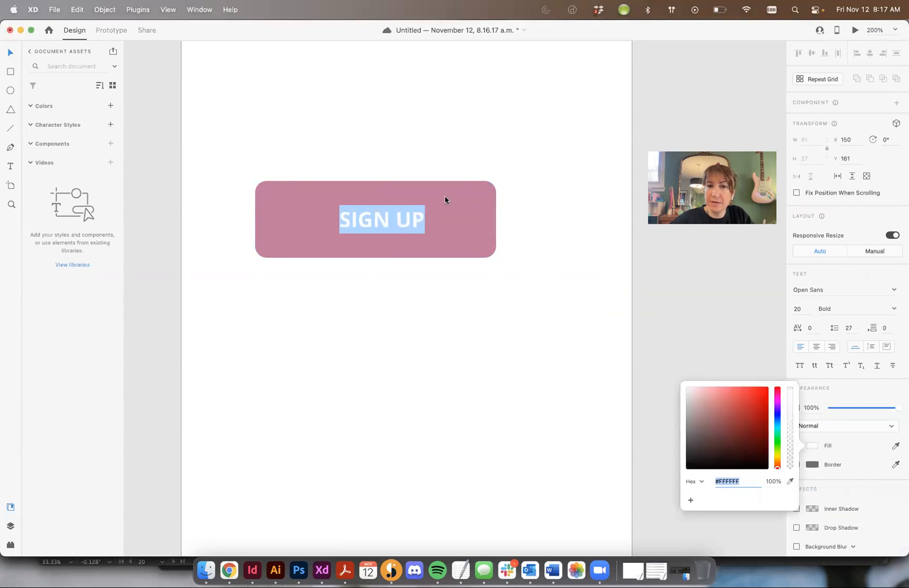
click(485, 335)
click(364, 142)
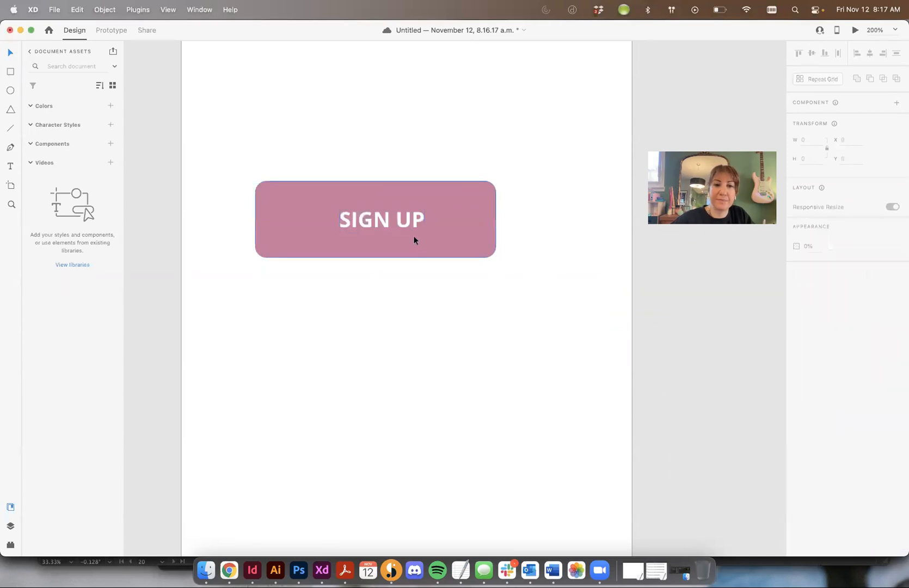
Step: Centre the SIGN UP label horizontally on the rectangle and align both objects to their vertical middles
drag(404, 223, 398, 220)
drag(346, 147, 431, 306)
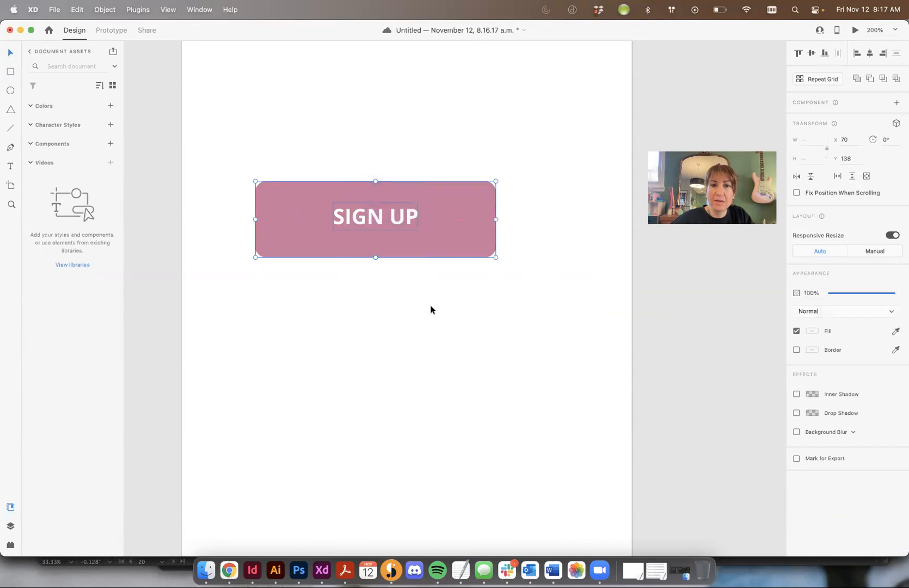
click(812, 53)
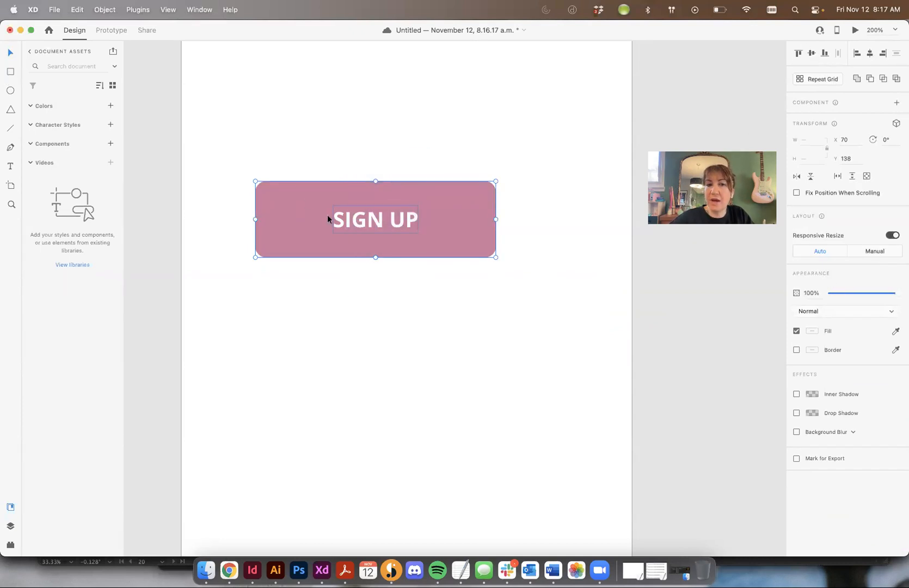
click(305, 146)
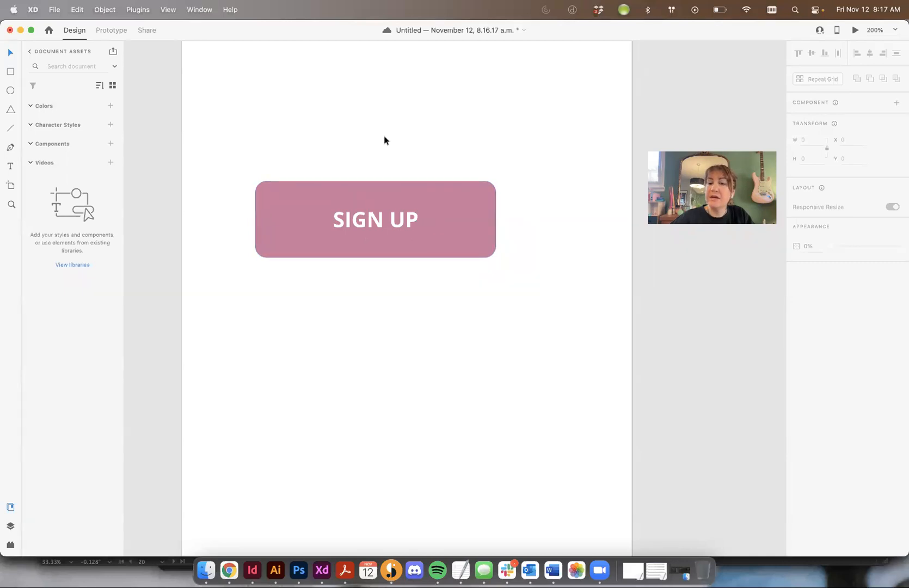
Step: Group the SIGN UP label with its pink rectangle
drag(306, 132, 488, 371)
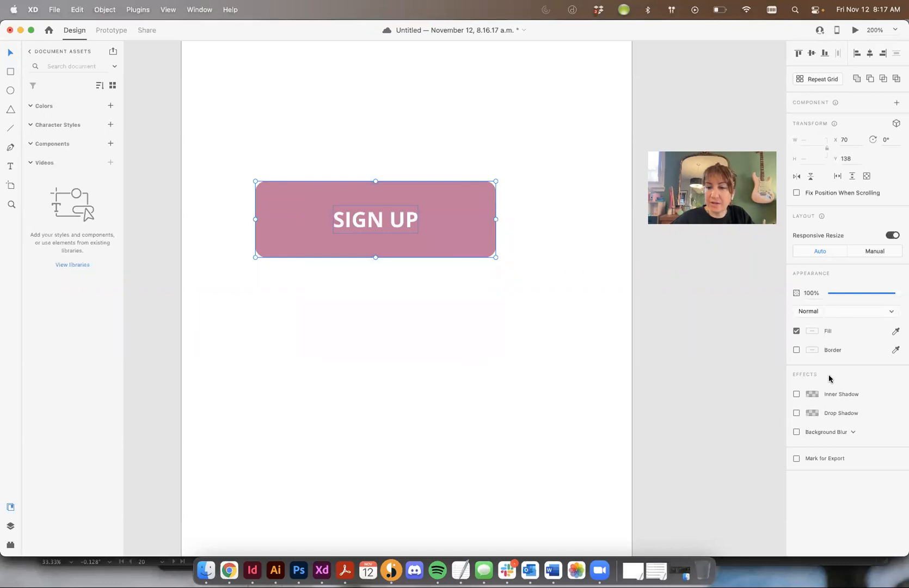
drag(273, 112, 497, 318)
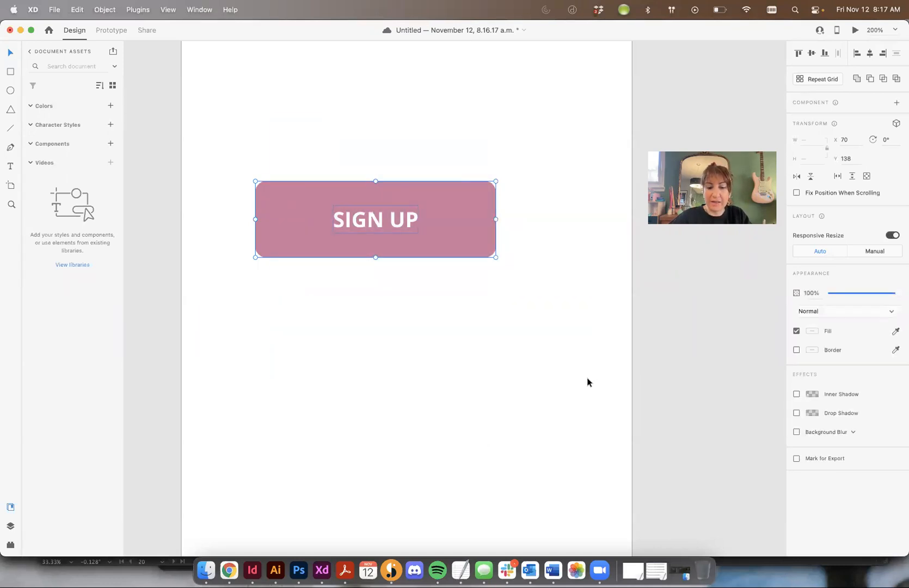
key(super+g)
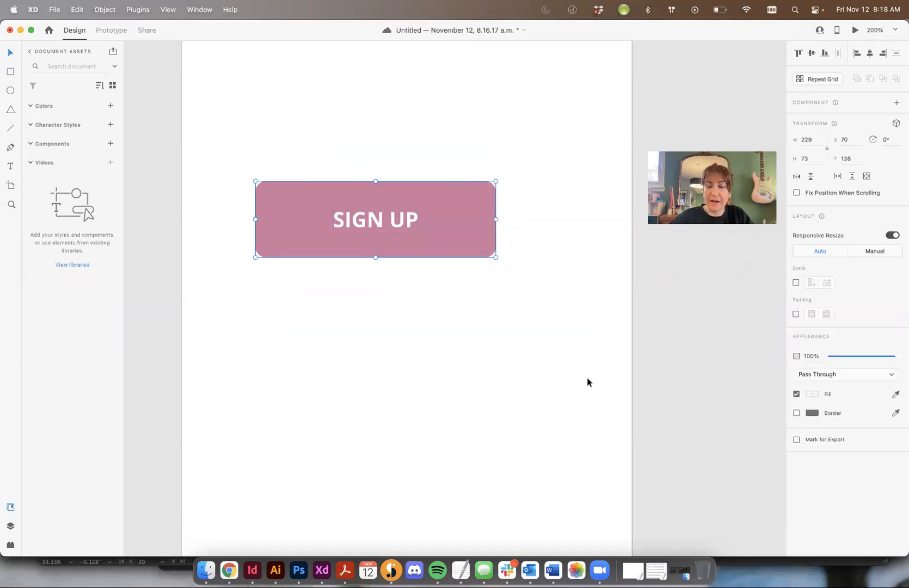
Step: Enable padding on the SIGN UP group, apply one equal value all around, and switch to separate values per side
click(796, 314)
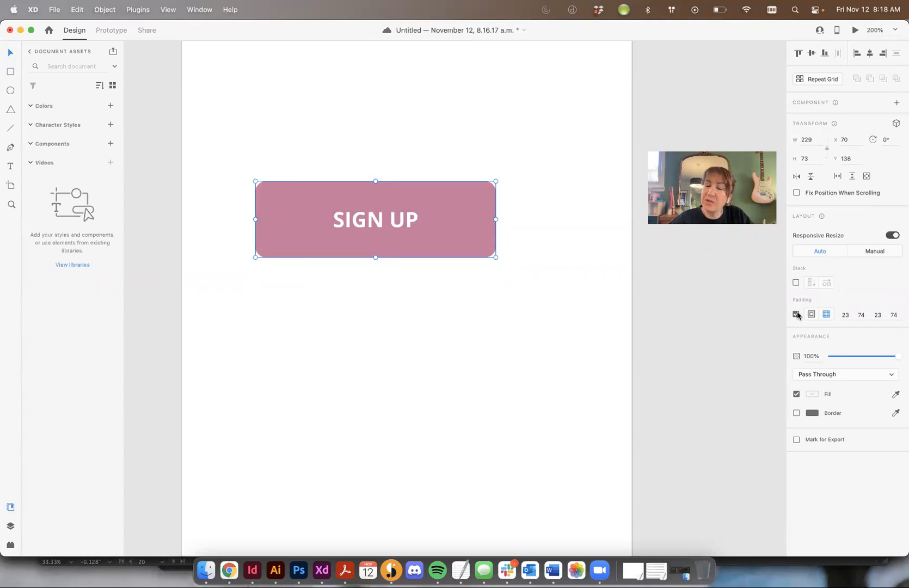
click(811, 315)
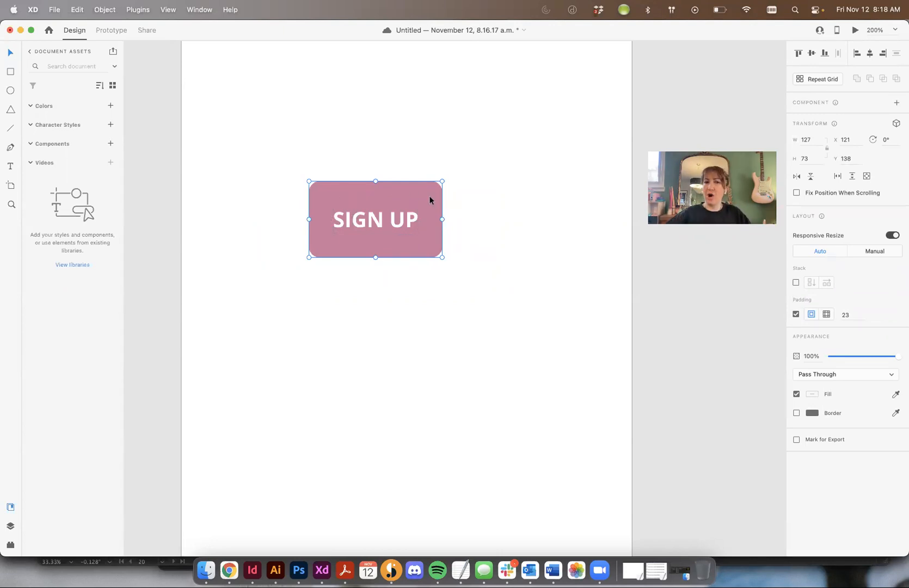
click(825, 315)
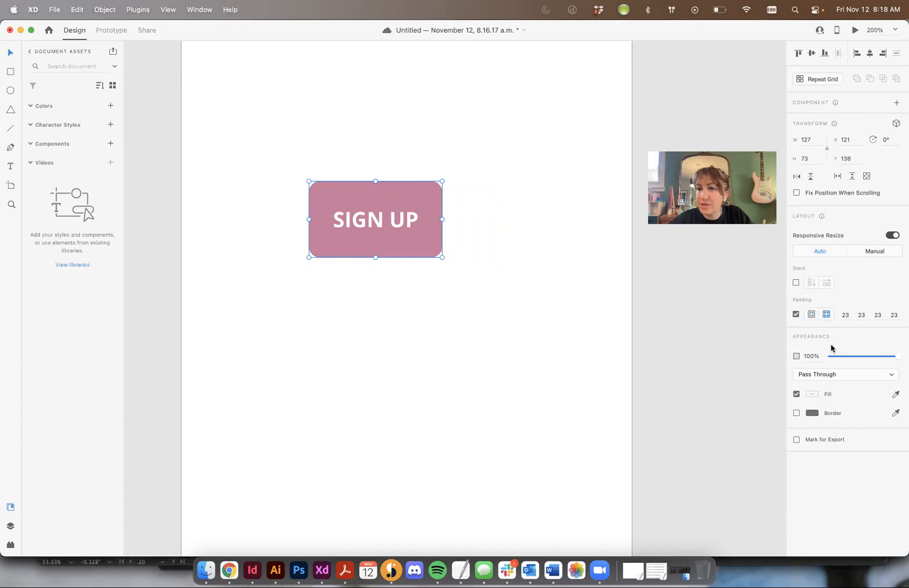
Step: Set the group's padding to 16 at the top and bottom and 30 on the right and left
click(845, 314)
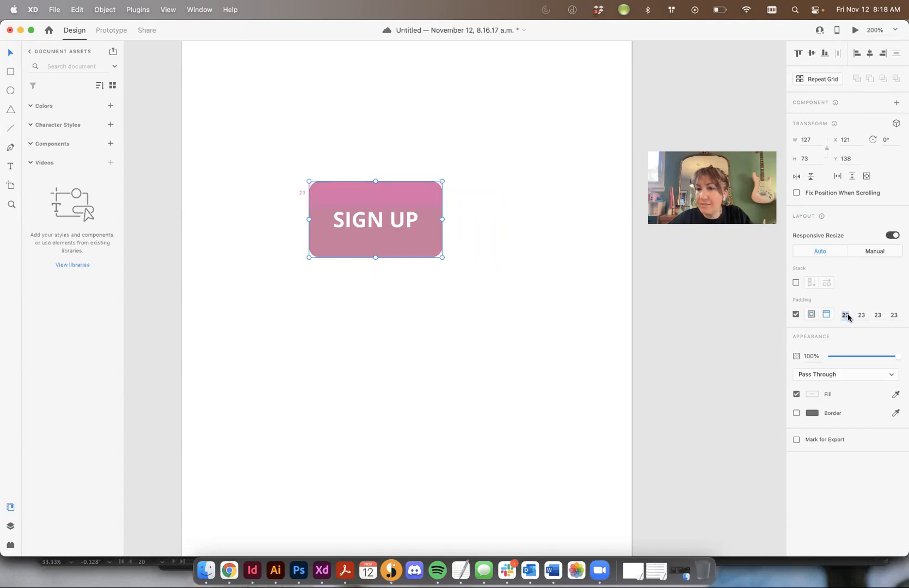
click(862, 315)
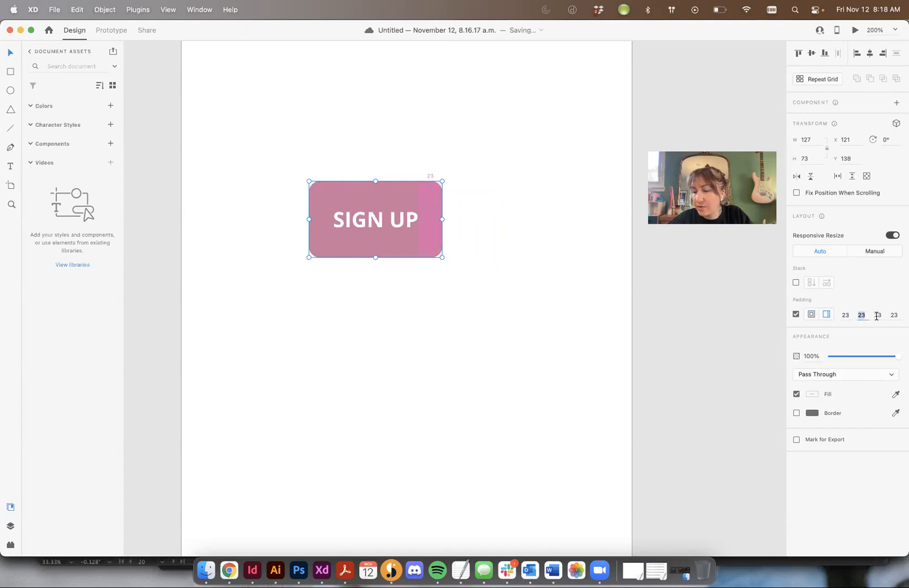
click(846, 314)
click(862, 315)
click(885, 316)
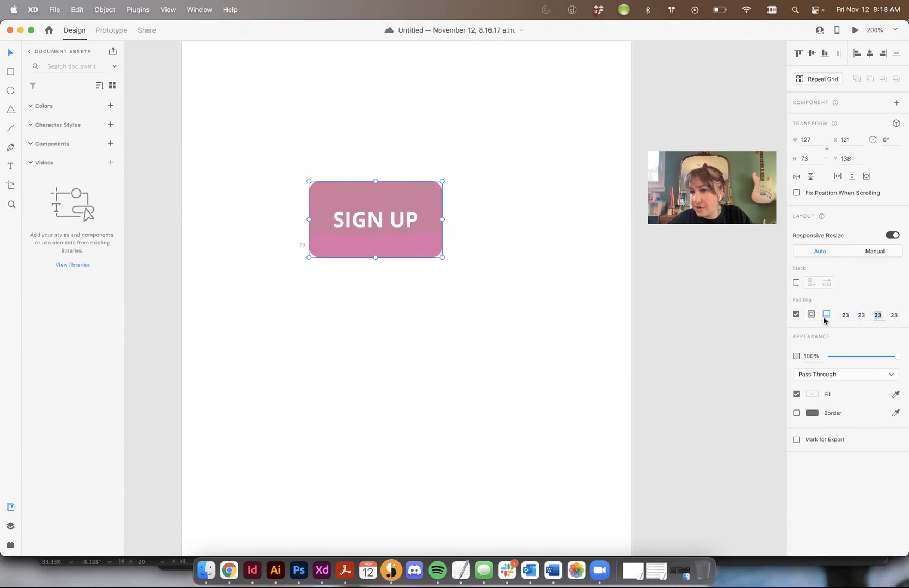
click(844, 316)
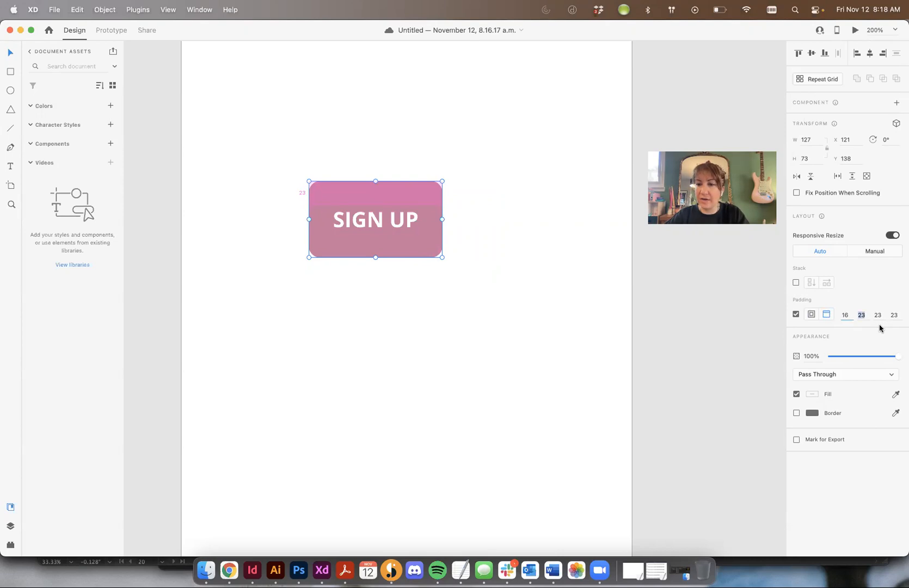
key(Tab)
text(30)
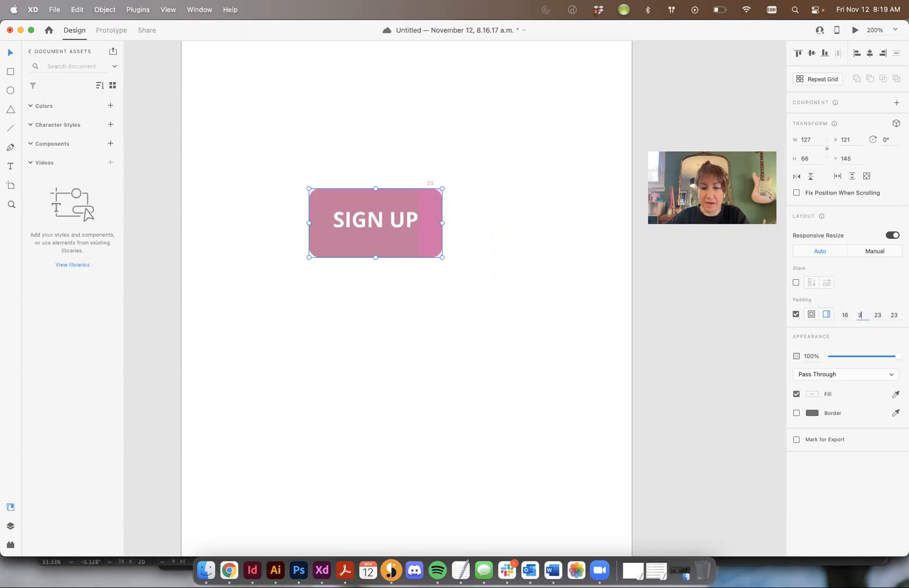
key(Tab)
text(16)
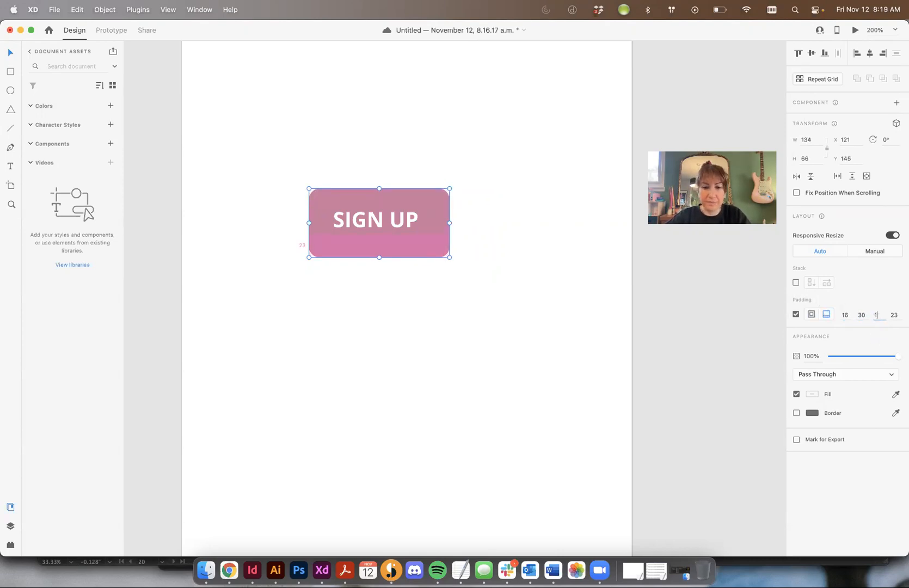
key(Tab)
text(3)
key(Tab)
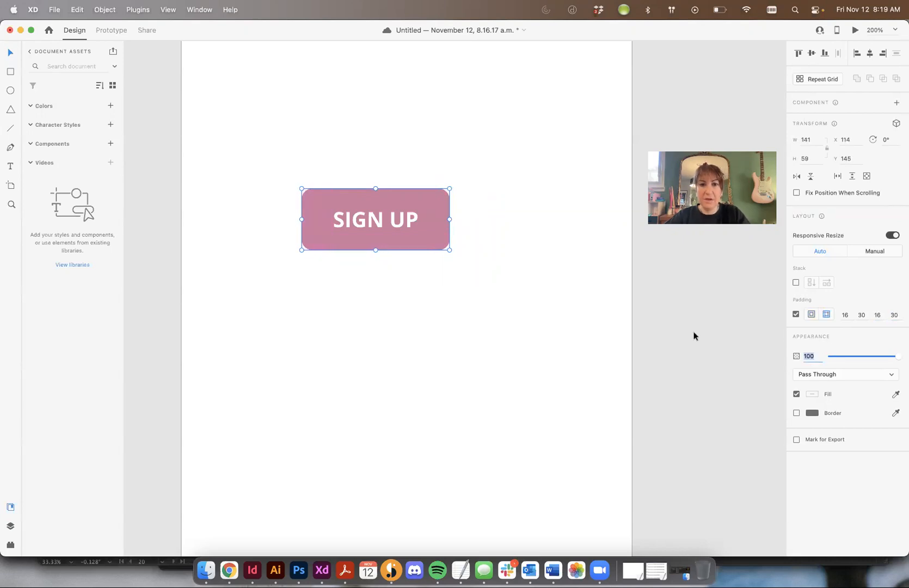
Step: Move the SIGN UP button toward the artboard's left edge and place a duplicate beside it on the right
click(523, 314)
click(390, 222)
click(572, 354)
click(381, 196)
drag(402, 206, 473, 228)
Step: Change the duplicate button's label to SIGN IN
double_click(474, 228)
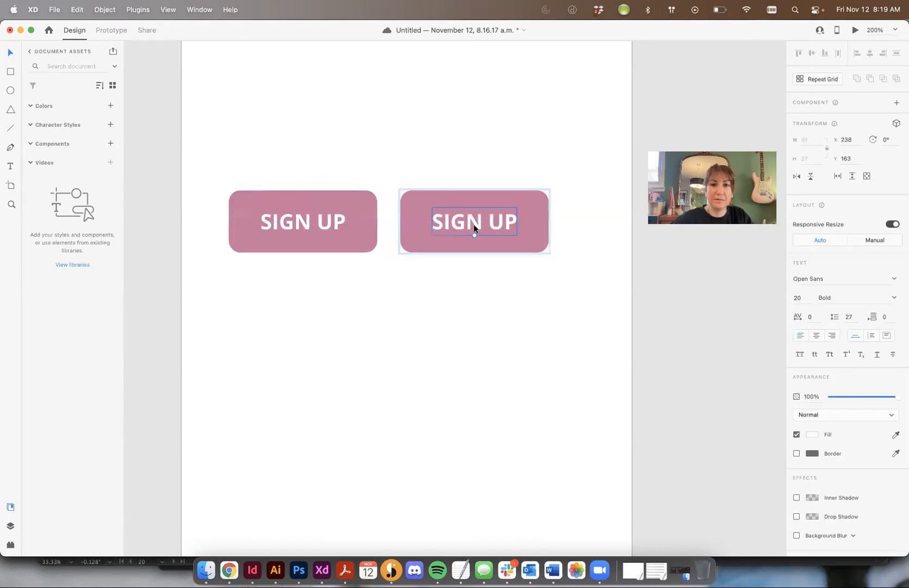
double_click(461, 220)
text(s)
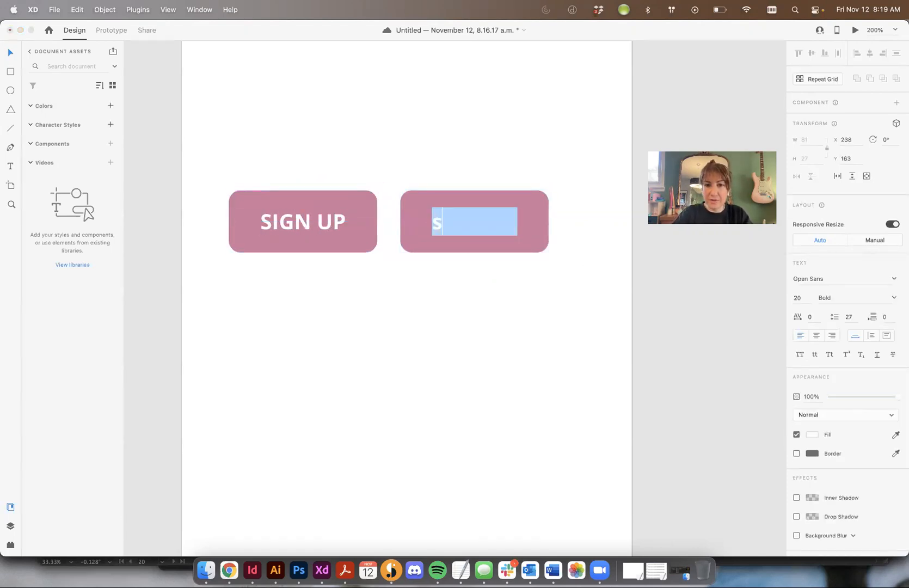
key(BackSpace)
text(SIG)
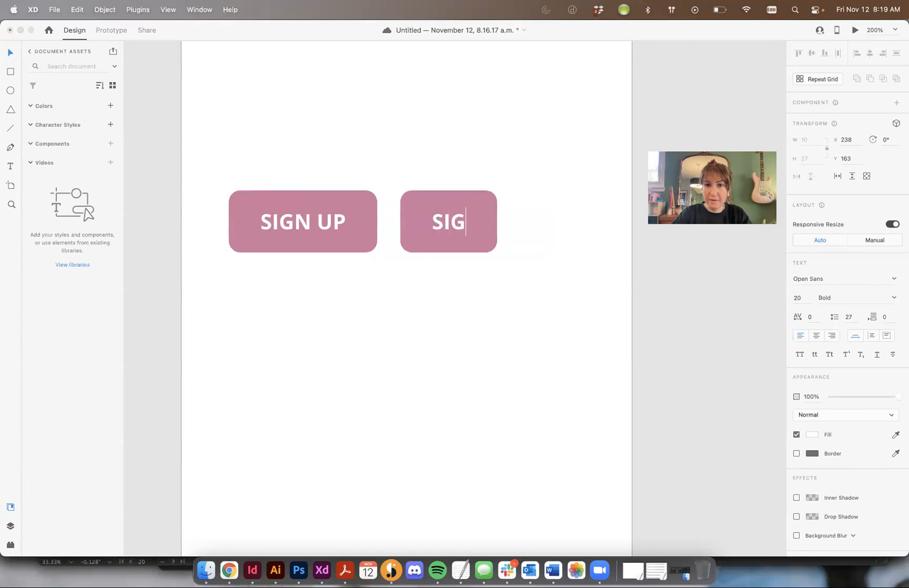
text(N IN)
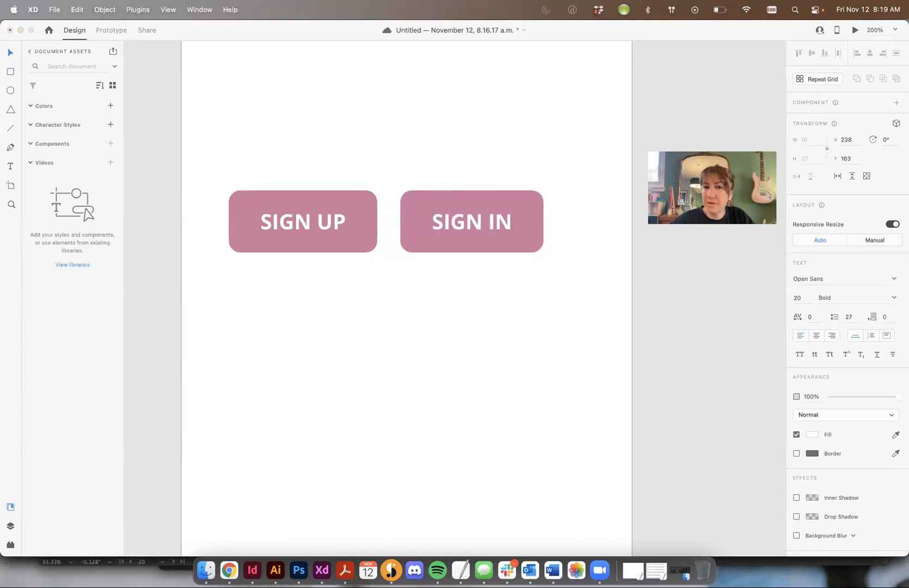
Step: Try the labels PASSWORD and LEARN on the duplicate button to test how the padding adapts
key(BackSpace)
key(BackSpace)
key(BackSpace)
key(BackSpace)
key(BackSpace)
key(BackSpace)
key(BackSpace)
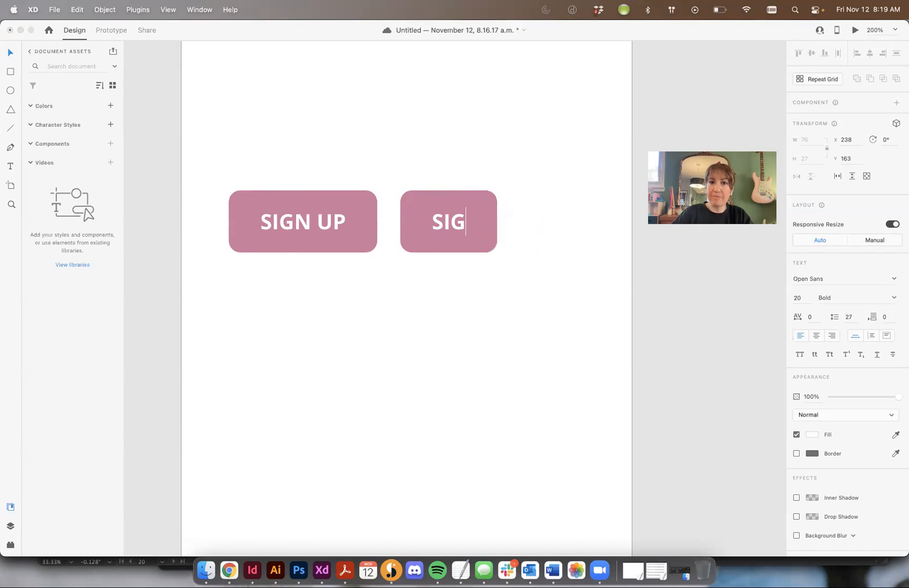
text(PASSWORD)
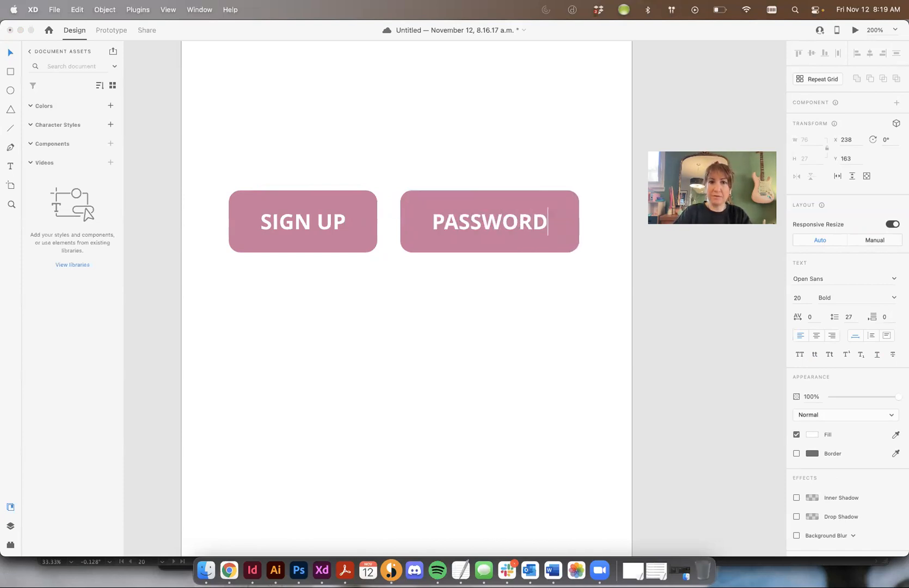
key(super+a)
text(LEARN)
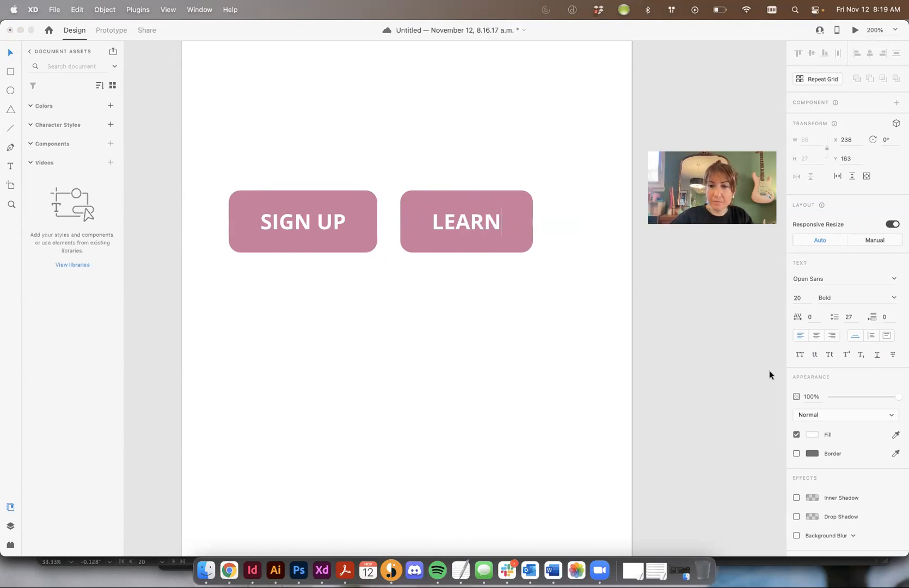
Step: Delete the LEARN duplicate and move the SIGN UP button to about X 153, Y 159
drag(477, 184, 546, 311)
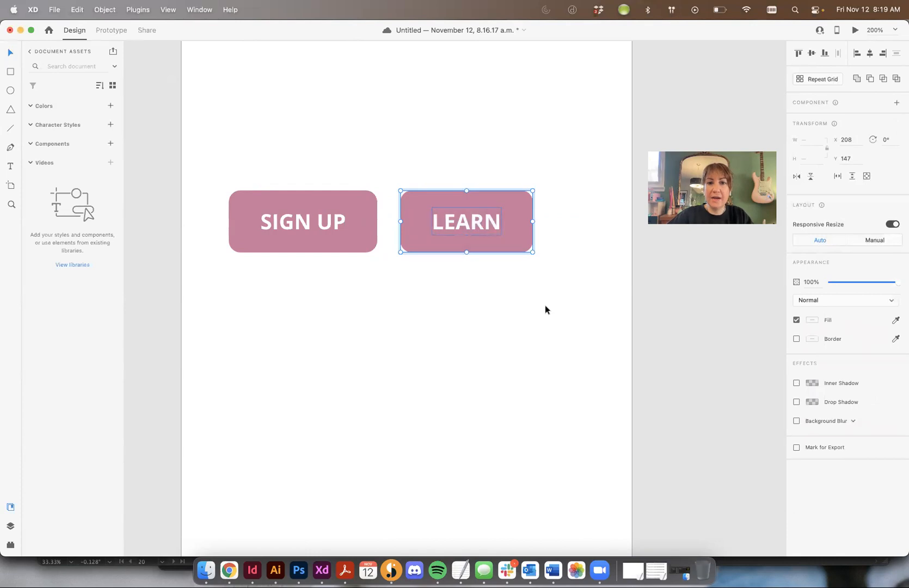
key(BackSpace)
click(303, 210)
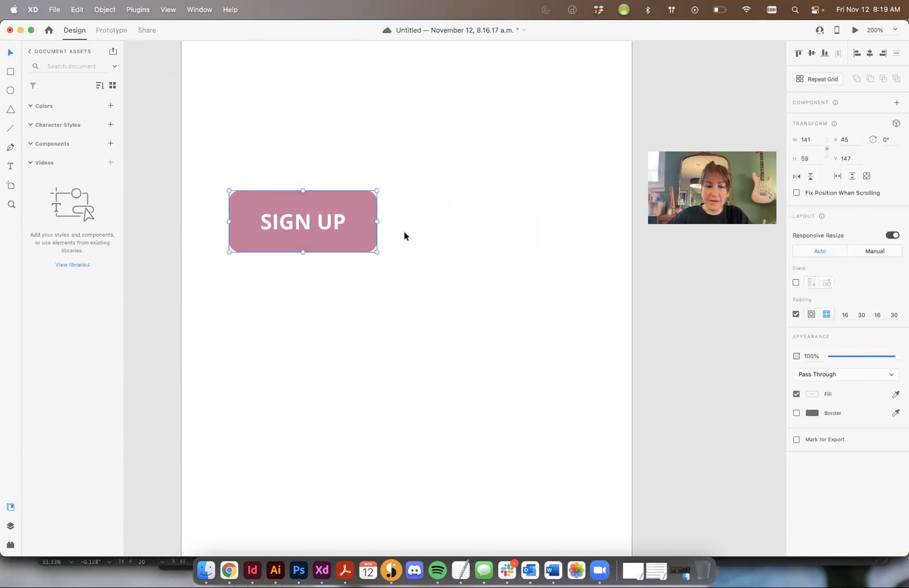
drag(375, 240, 495, 269)
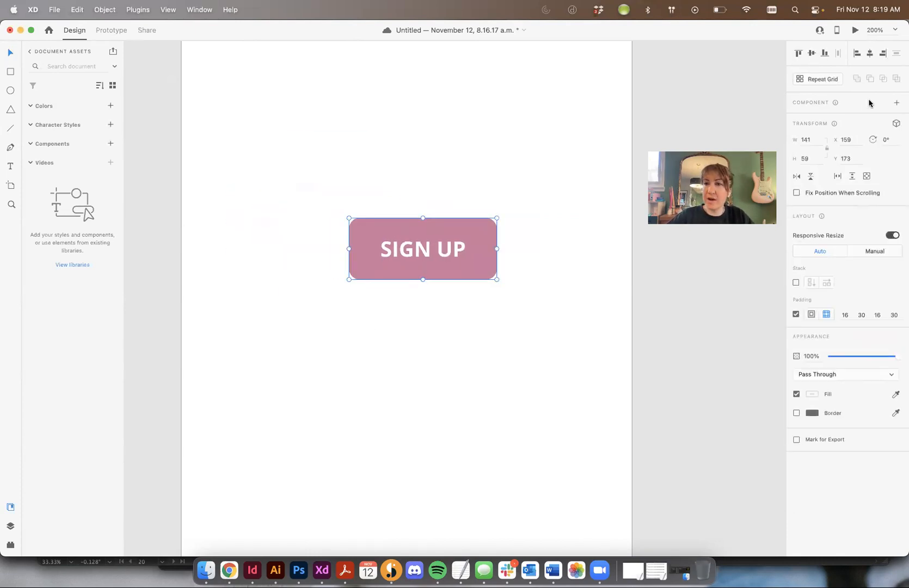
drag(450, 222, 443, 211)
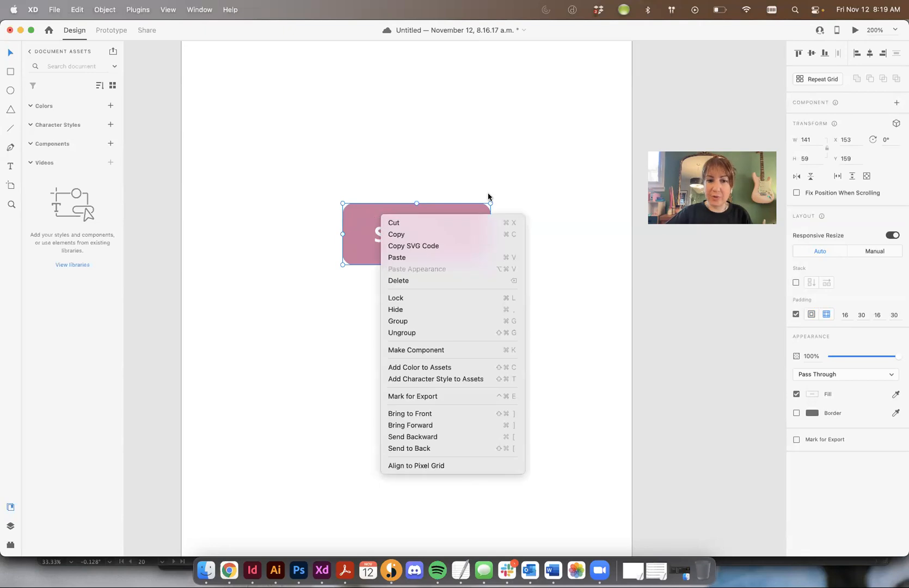
Step: Convert the SIGN UP button into a component and add a Hover State, keeping its default name
click(454, 349)
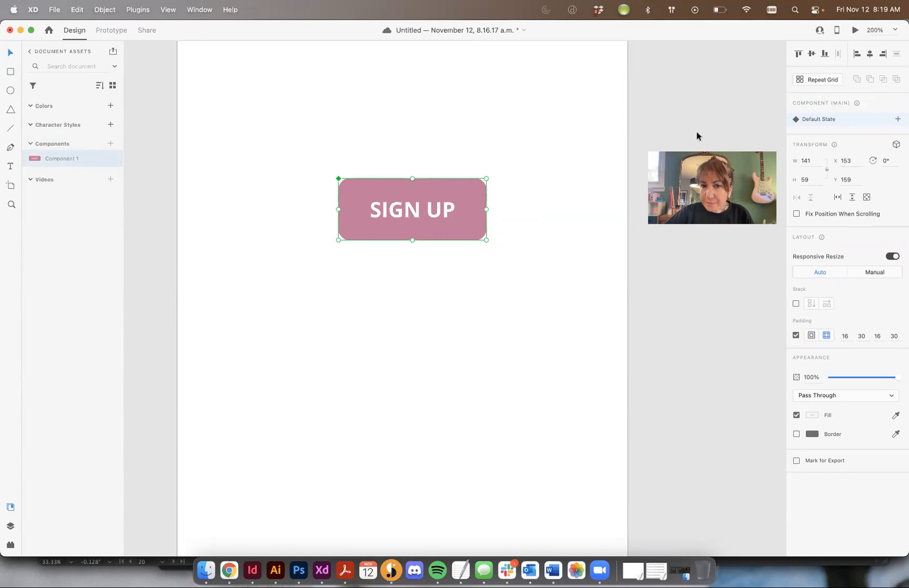
click(899, 120)
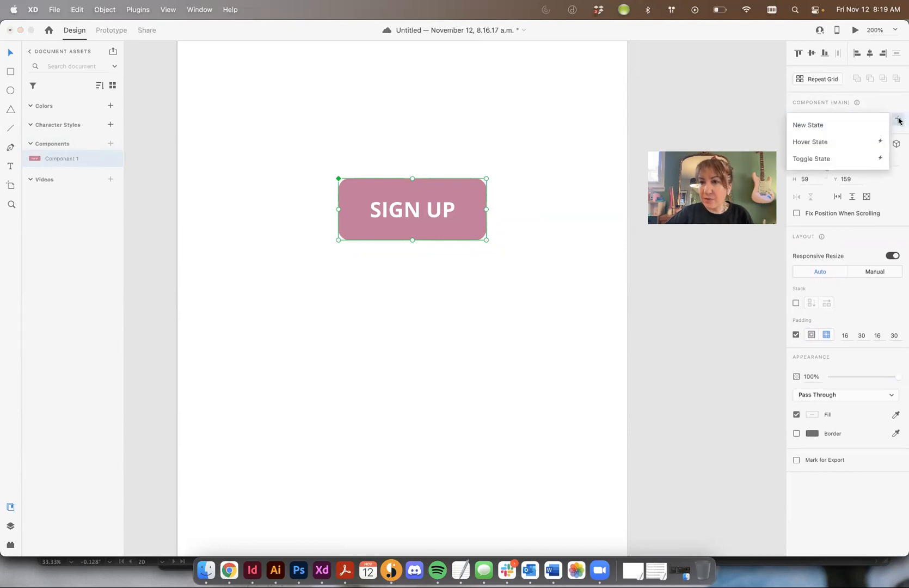
click(803, 142)
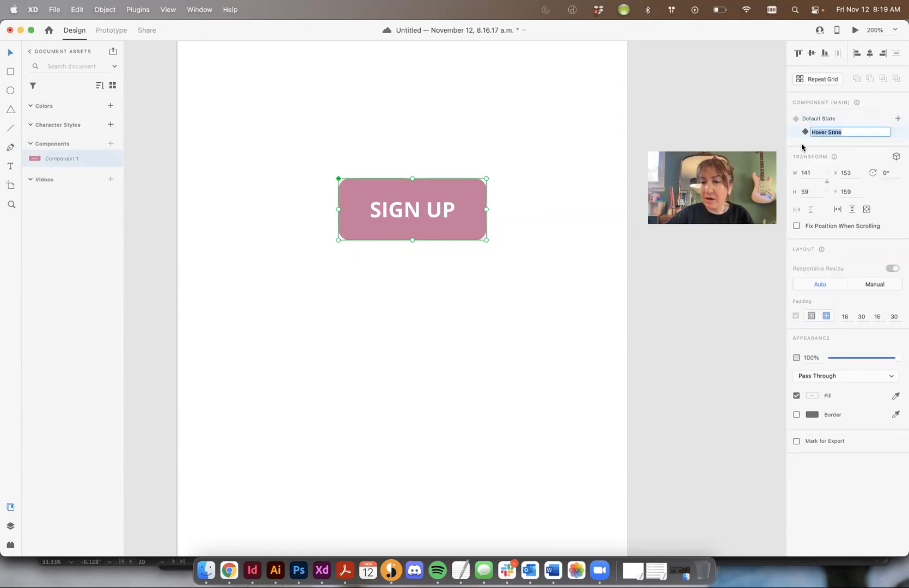
click(841, 131)
click(547, 178)
Step: Compare the button component's Default State and Hover State, finishing with the Hover State active
click(444, 191)
click(822, 121)
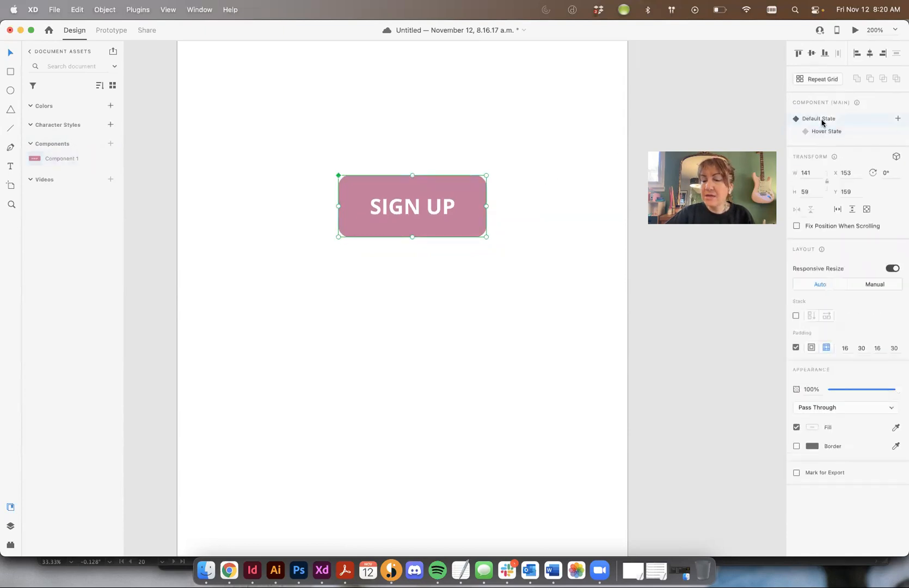
scroll(441, 187, left, 1)
click(857, 133)
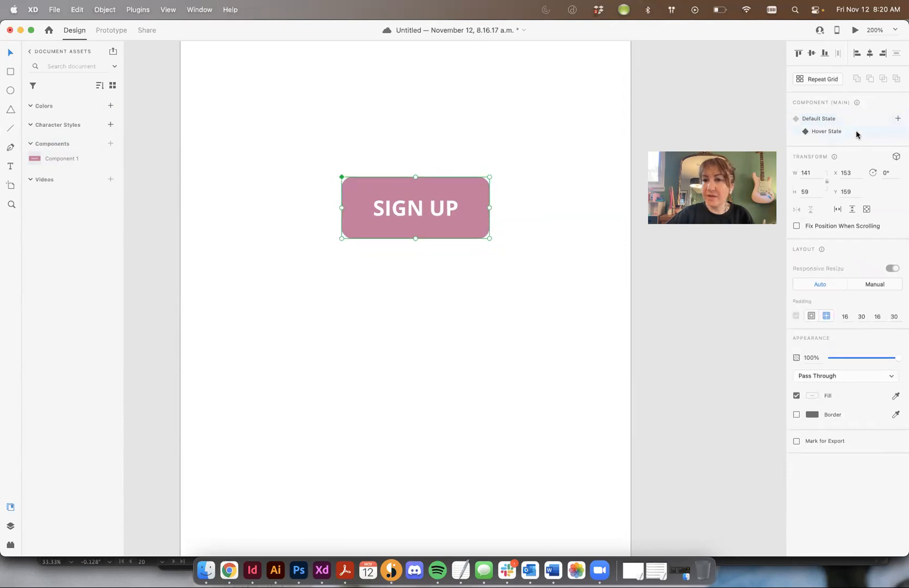
click(529, 174)
click(430, 189)
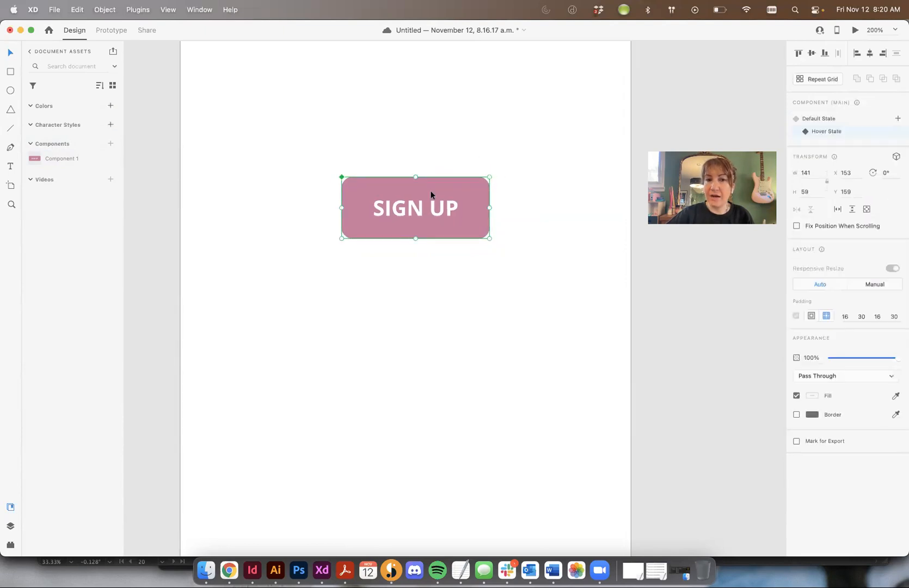
double_click(435, 188)
click(483, 153)
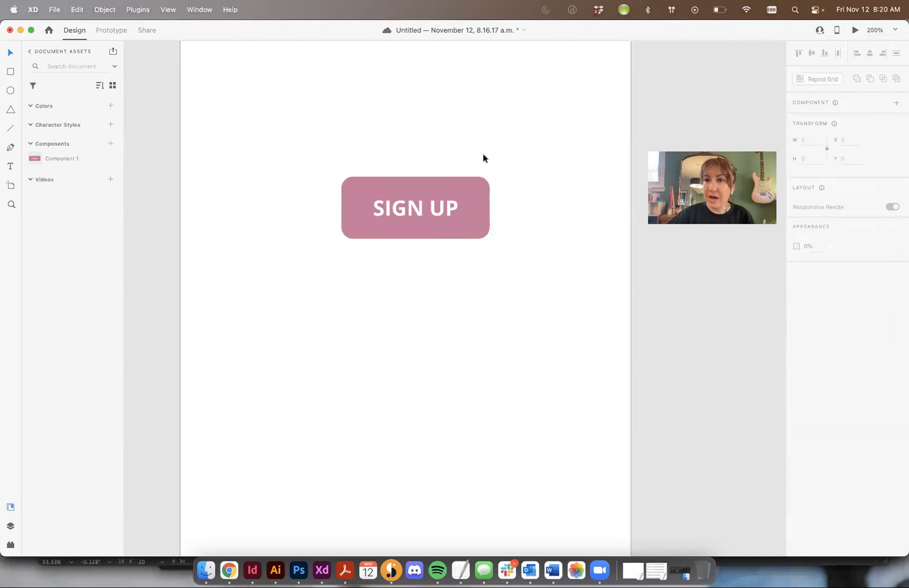
click(462, 190)
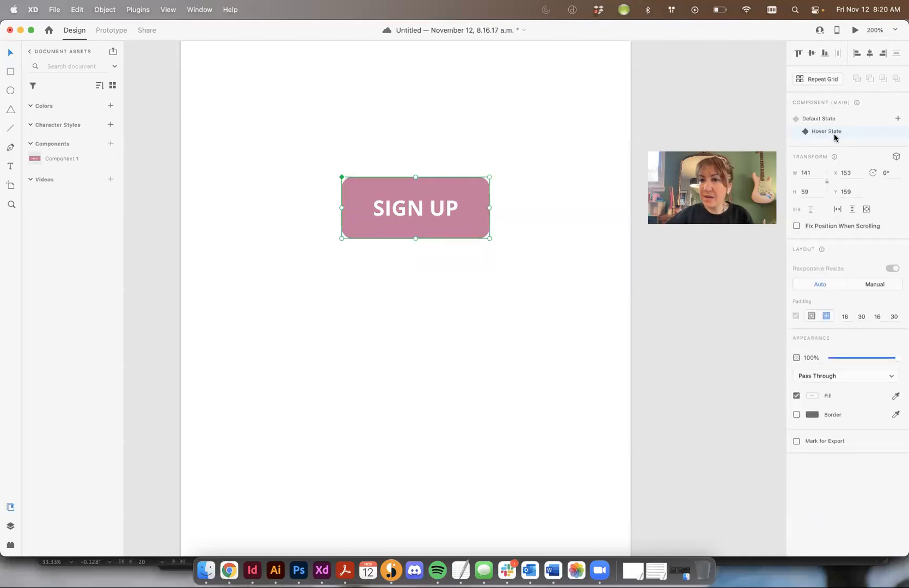
Step: In the Hover State, remove the rectangle's fill and add a border in #AB708B sampled from the pink fill colour
double_click(460, 187)
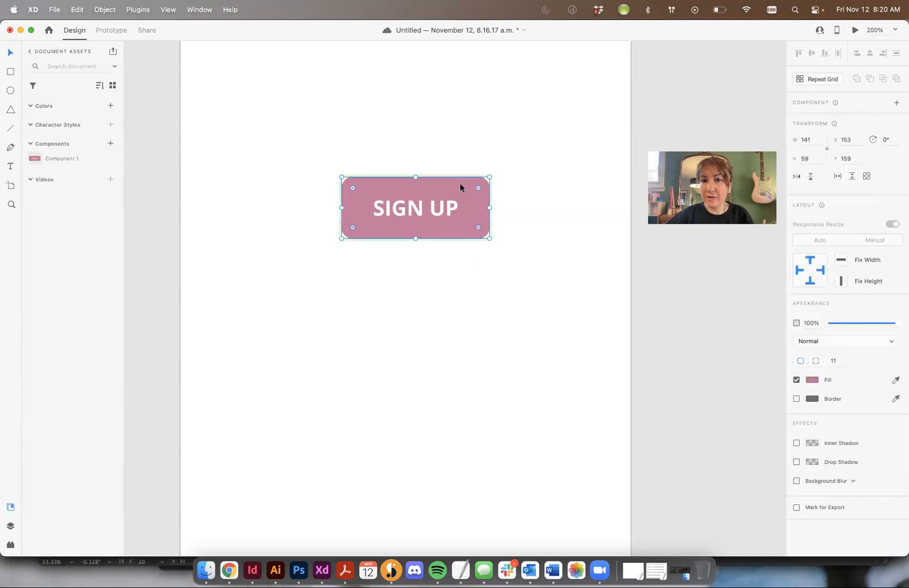
click(796, 381)
click(796, 398)
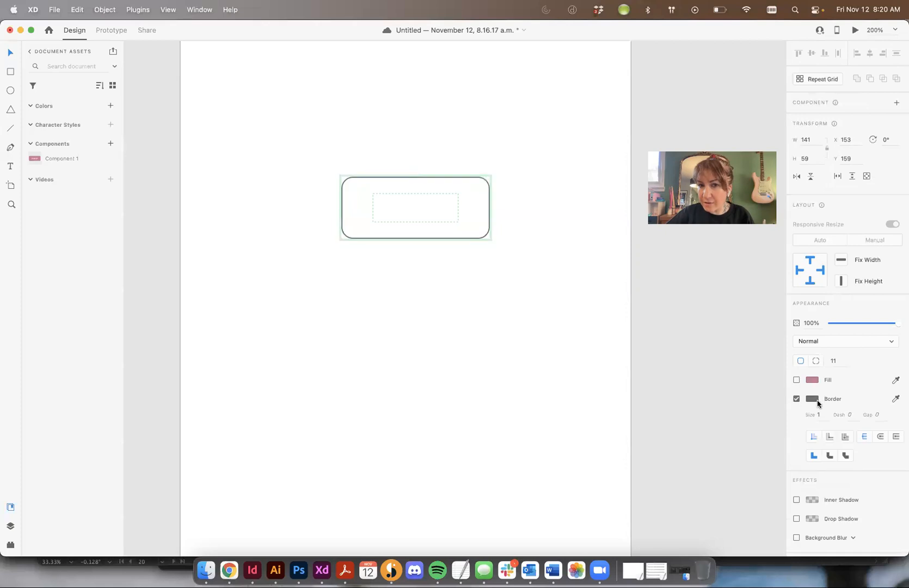
click(813, 399)
click(790, 434)
click(812, 381)
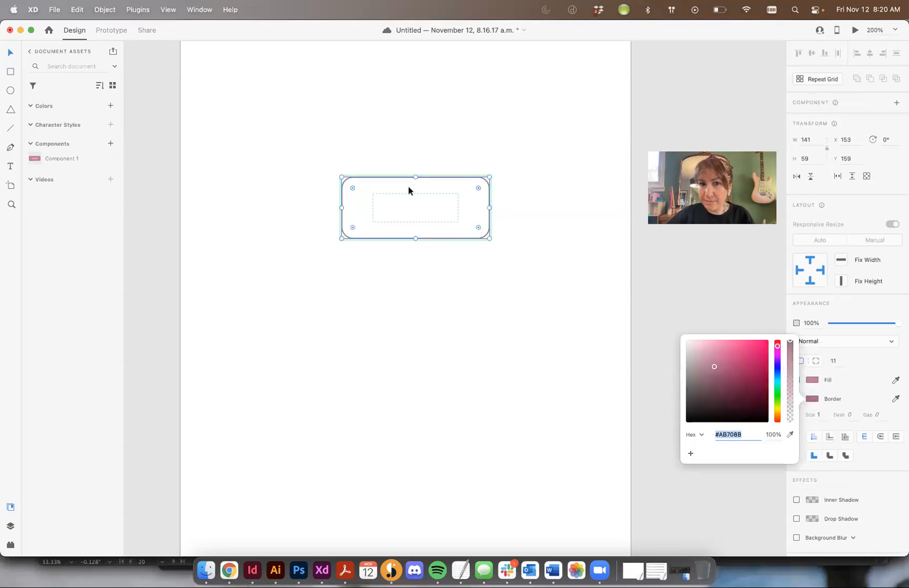
Step: In the Hover State, recolour the SIGN UP text with the pink sampled from the button's border
double_click(403, 210)
double_click(403, 210)
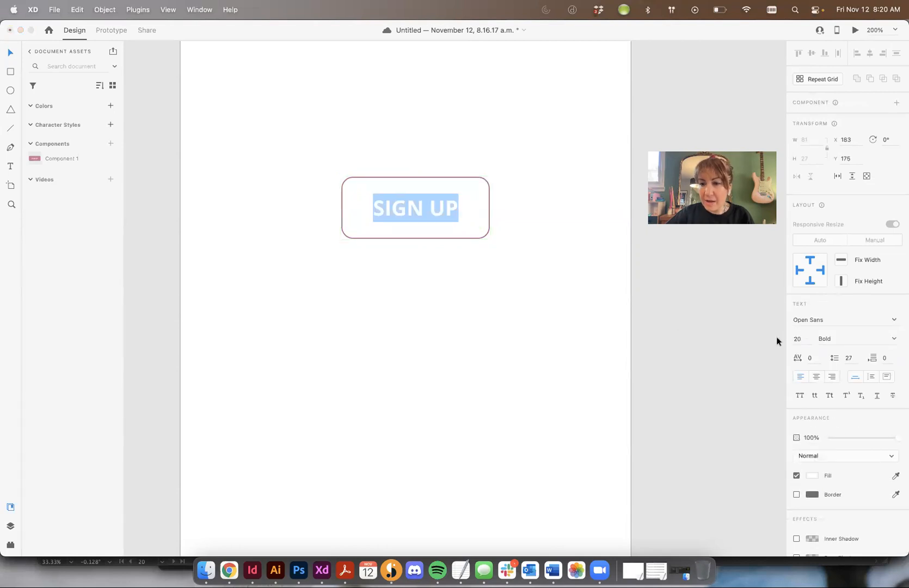
click(812, 475)
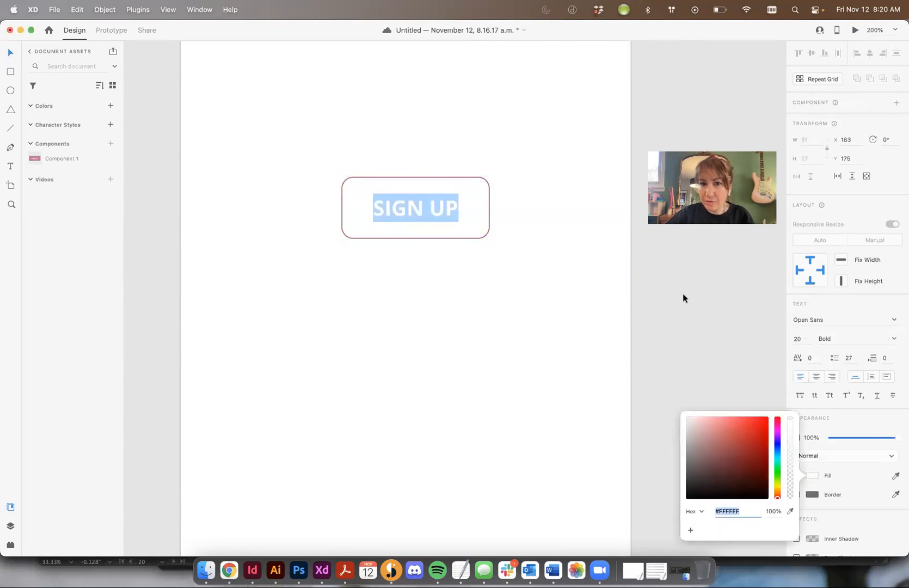
click(790, 511)
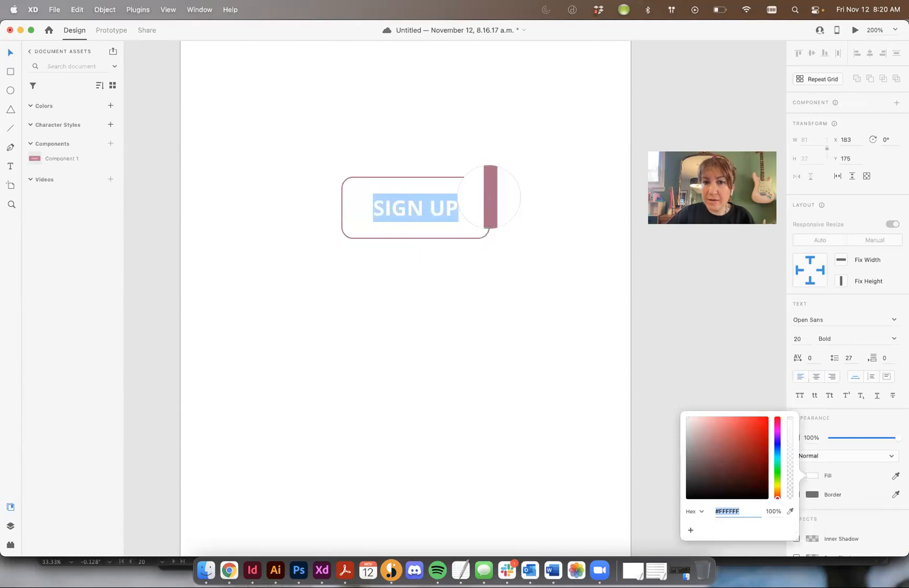
click(489, 199)
key(Escape)
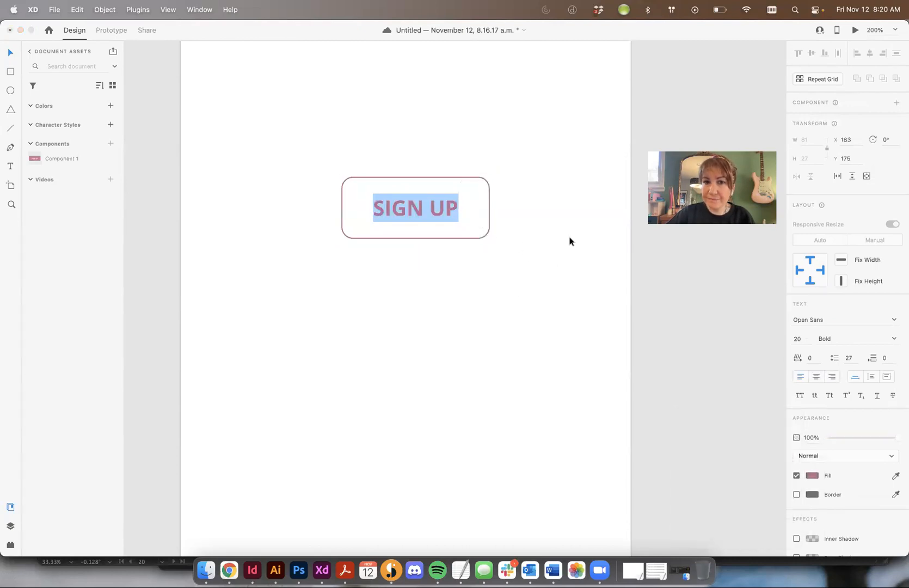
key(Escape)
click(445, 178)
click(453, 206)
click(524, 191)
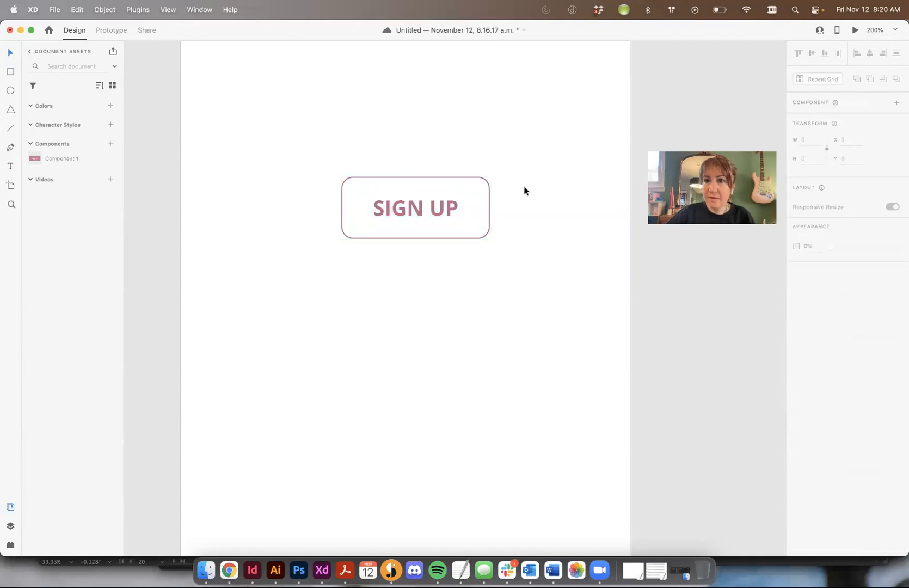
Step: Return the button component to its Default State and open the artboard preview briefly before closing it
click(476, 202)
click(828, 119)
click(829, 133)
click(824, 125)
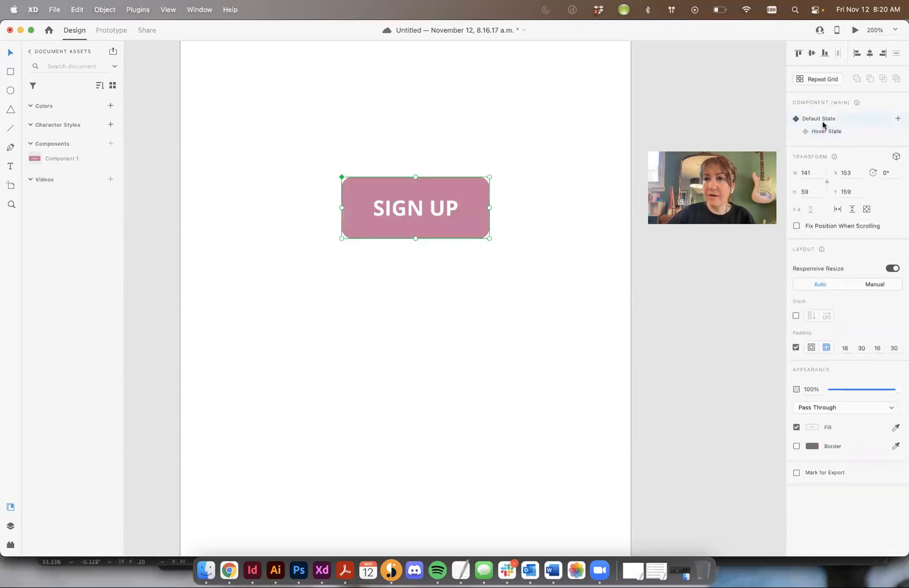
click(856, 30)
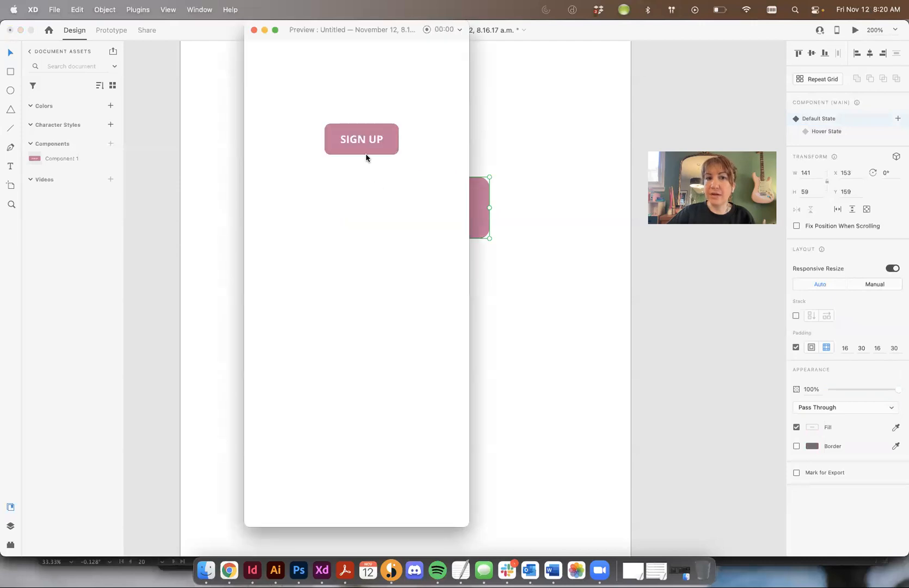
click(254, 29)
Step: Move the SIGN UP button to about X 95, Y 170 and keep it selected
drag(456, 197, 396, 209)
click(433, 170)
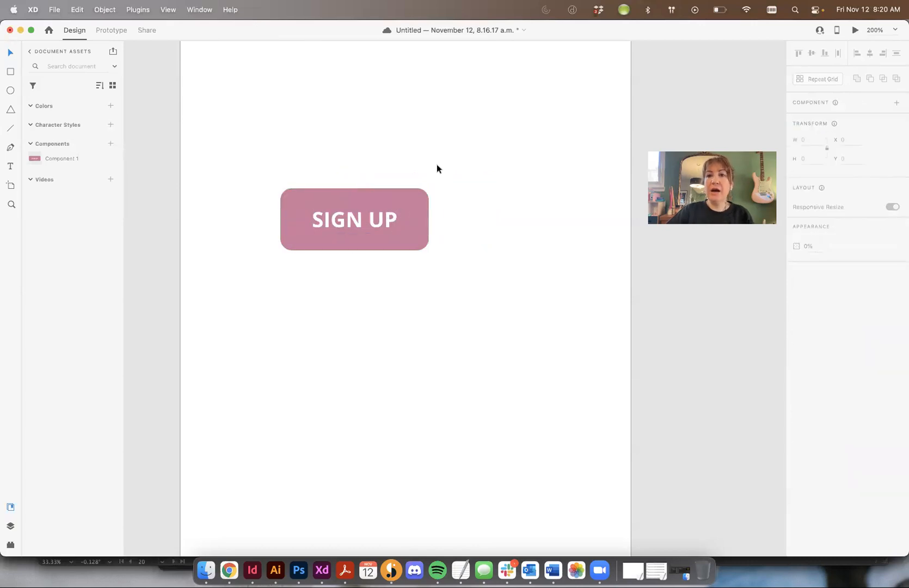
click(386, 218)
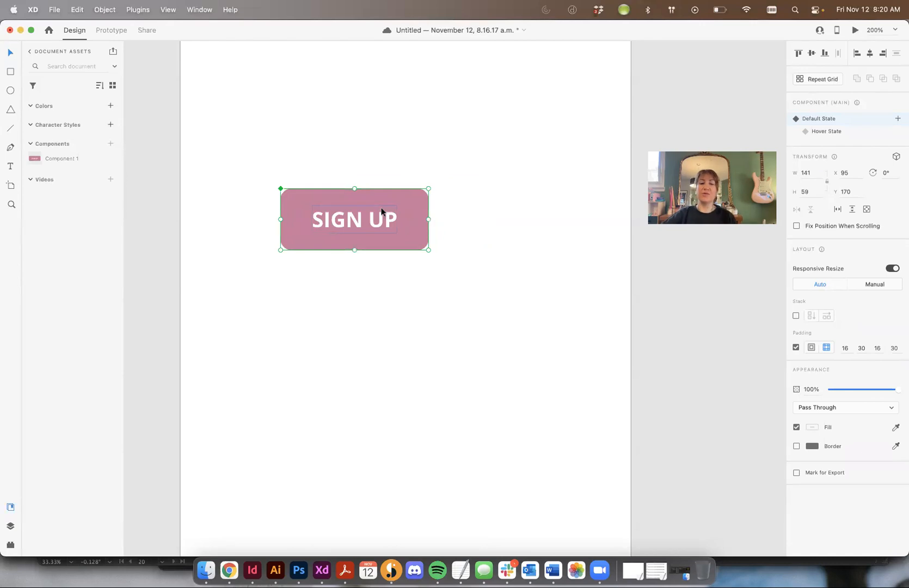
Step: Switch to Google Chrome and review the UI cheat sheet's sections on button styles, colouring and border-radius
click(230, 570)
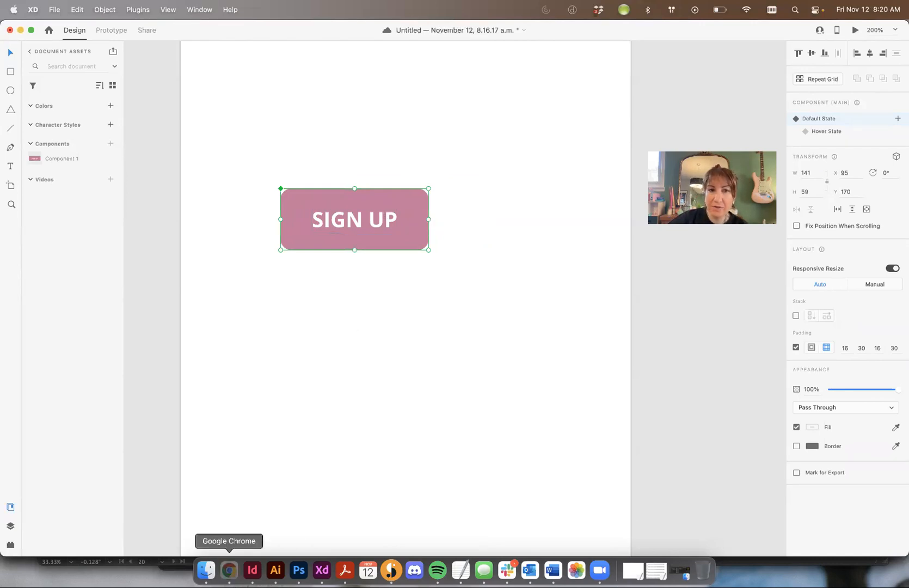
click(444, 32)
scroll(526, 207, down, 2)
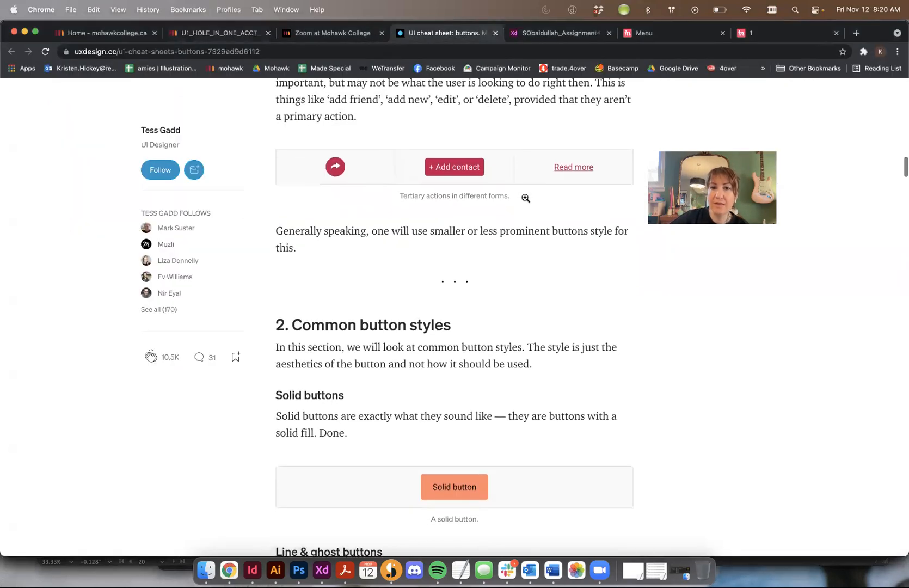
scroll(592, 239, down, 8)
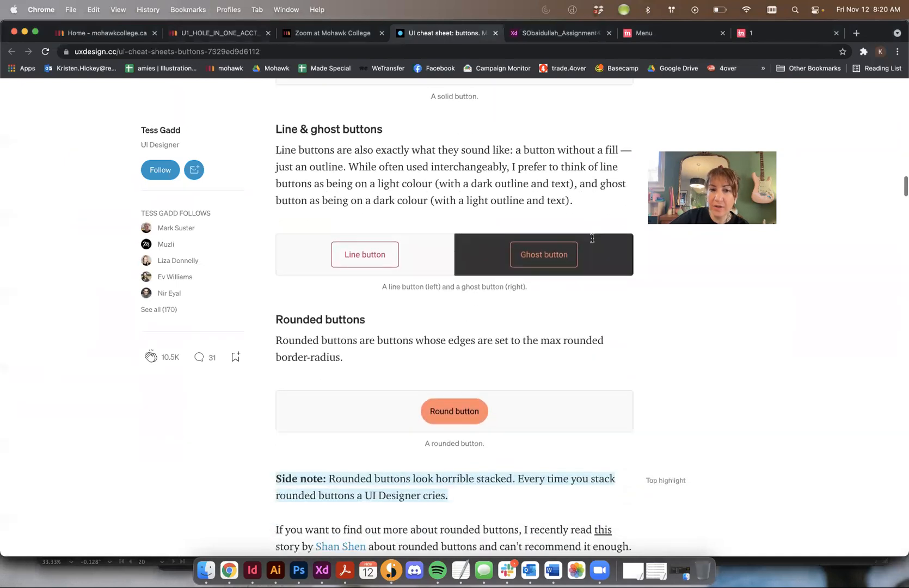
scroll(548, 232, down, 12)
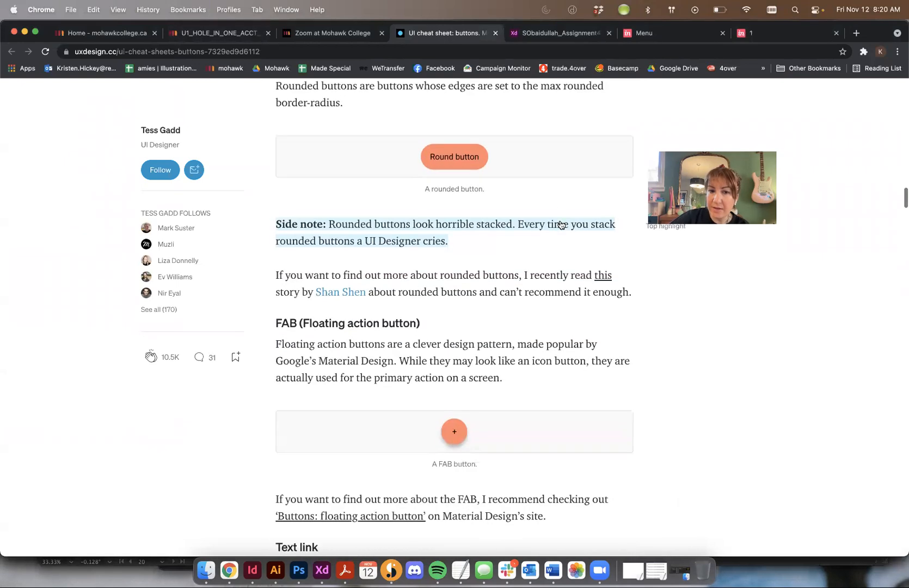
scroll(561, 224, down, 20)
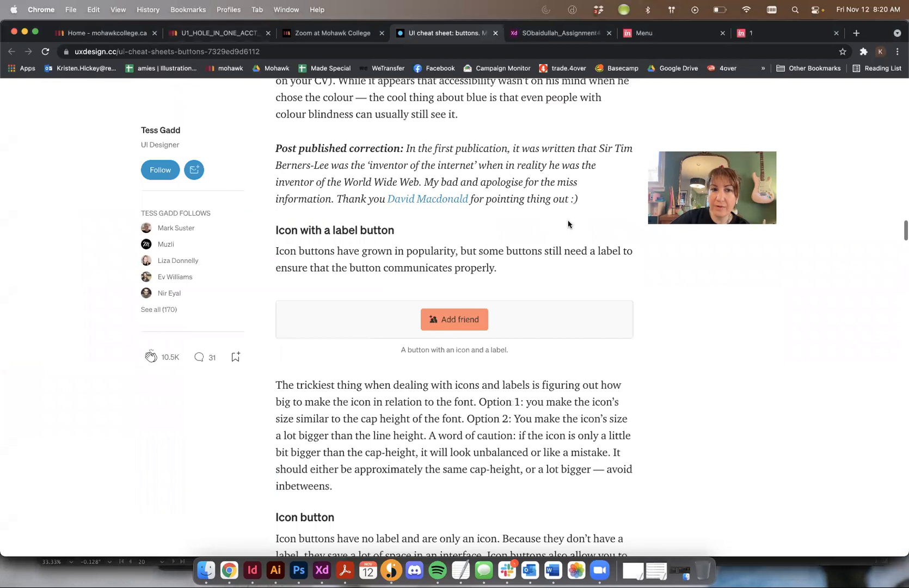
scroll(568, 220, down, 5)
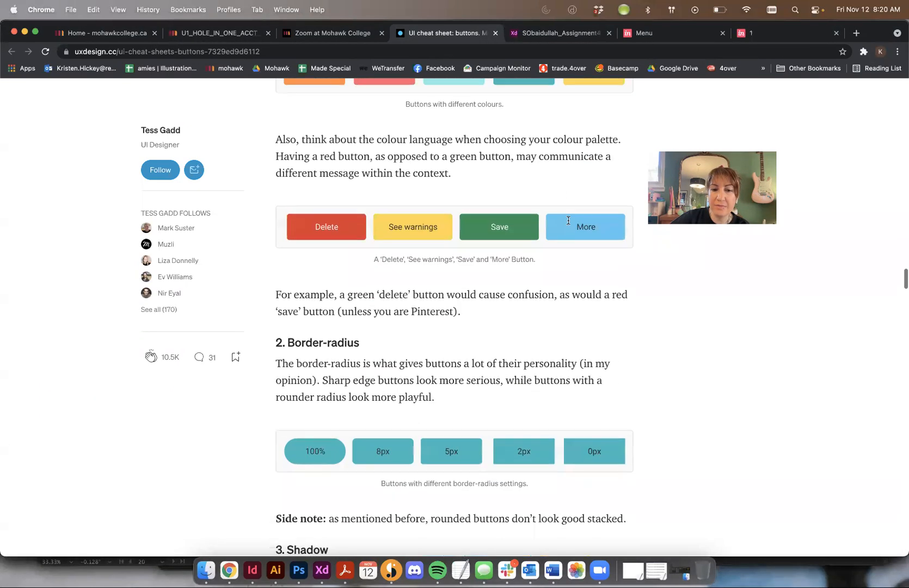
scroll(512, 220, up, 3)
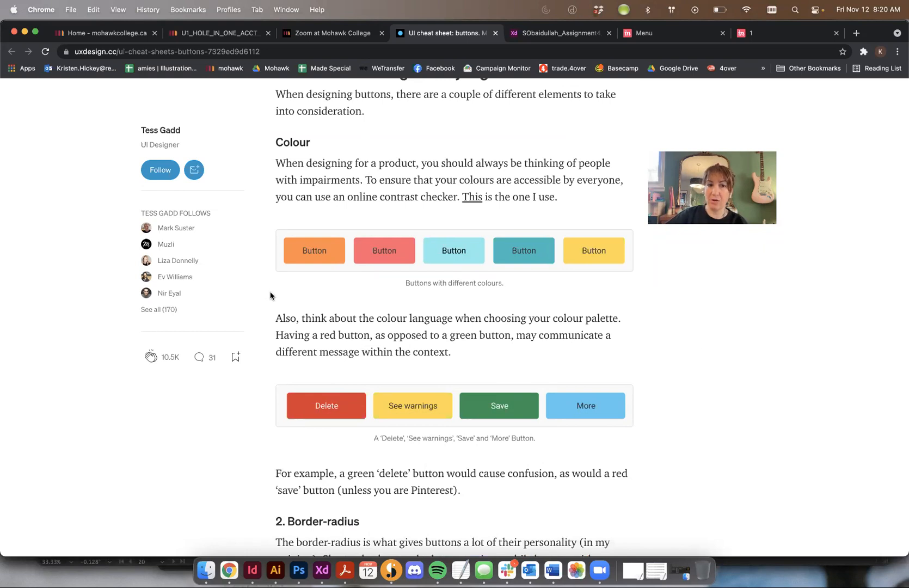
scroll(327, 270, up, 1)
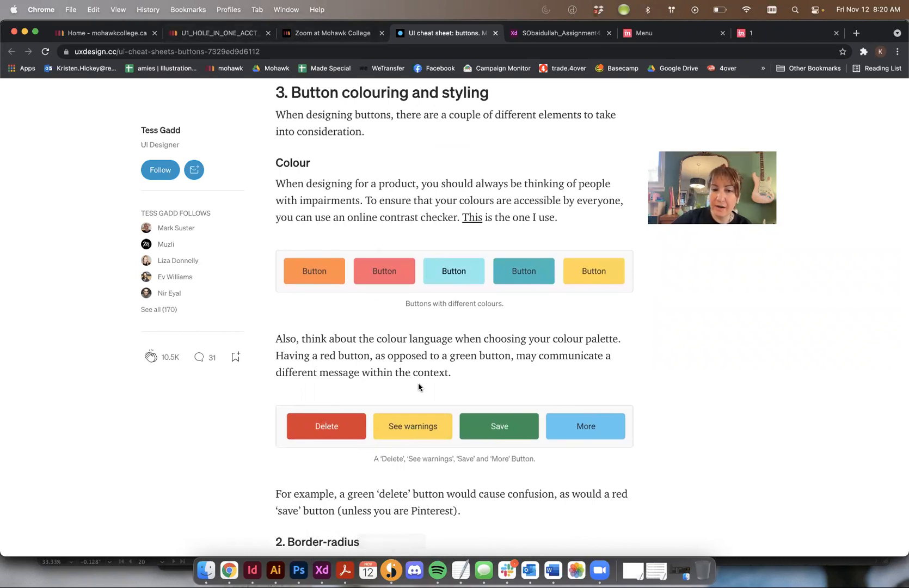
scroll(418, 387, down, 5)
scroll(419, 387, down, 1)
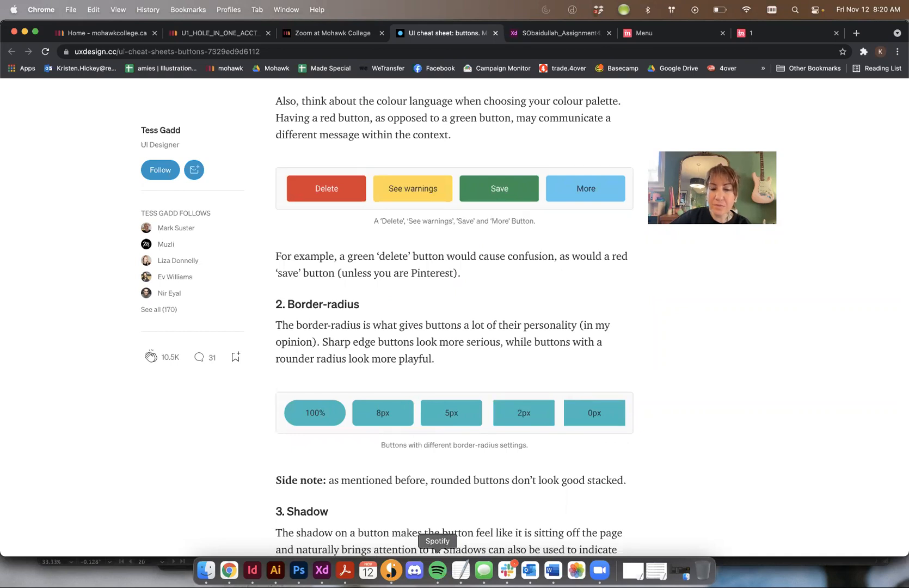
Step: Switch back to Adobe XD and draw a rectangle about 137 by 57 below the SIGN UP button
click(322, 566)
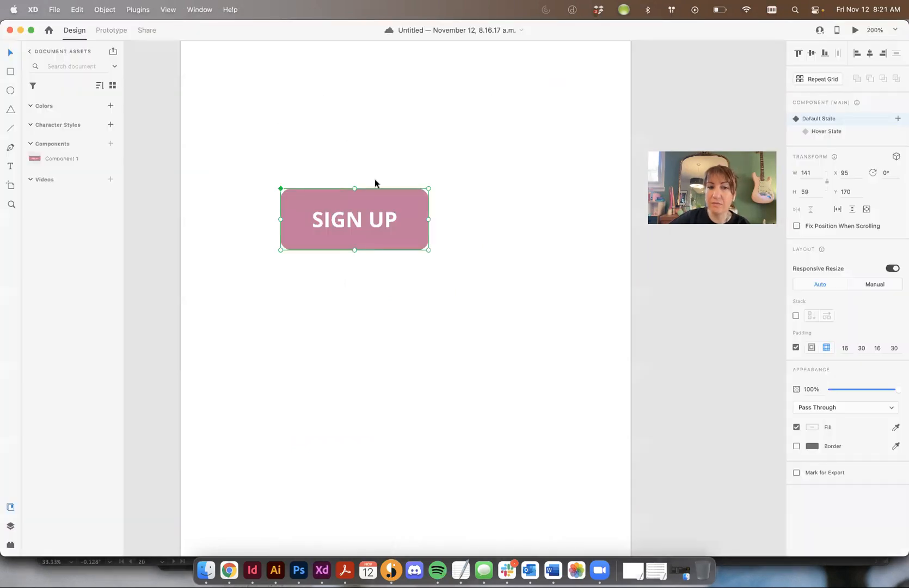
click(505, 257)
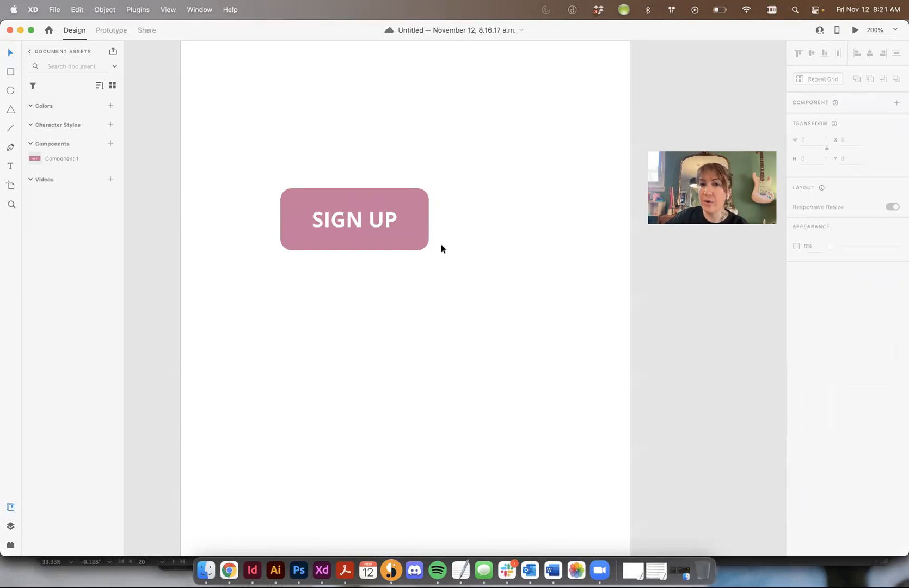
scroll(316, 105, up, 2)
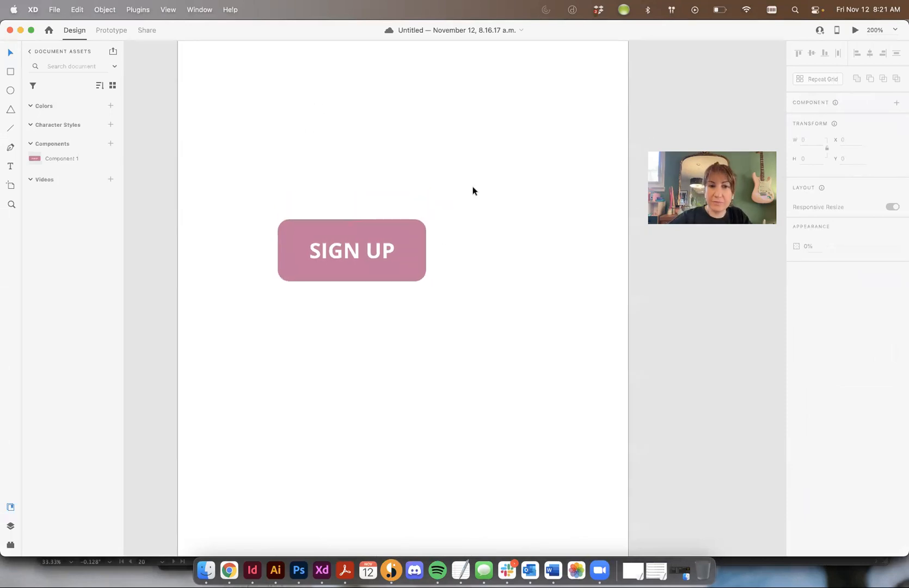
click(380, 229)
scroll(380, 230, down, 1)
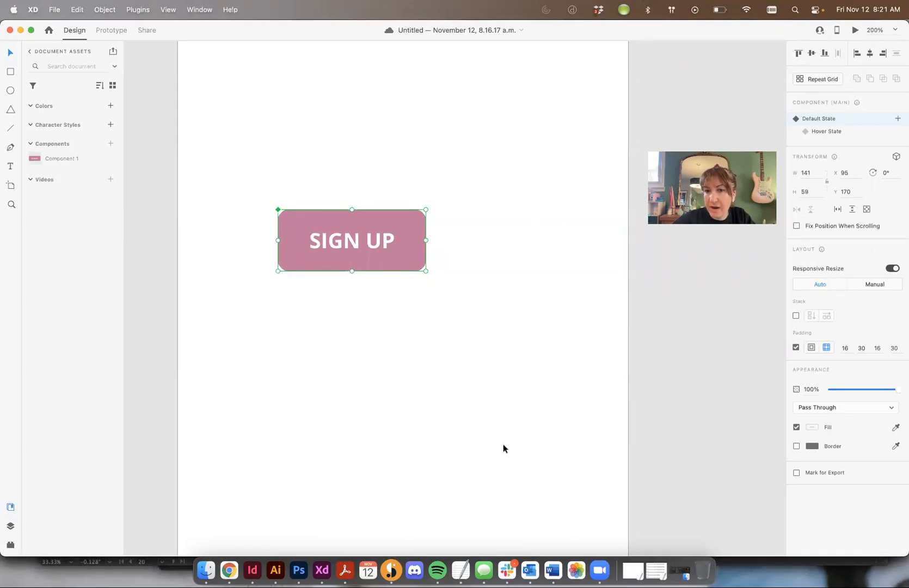
click(12, 71)
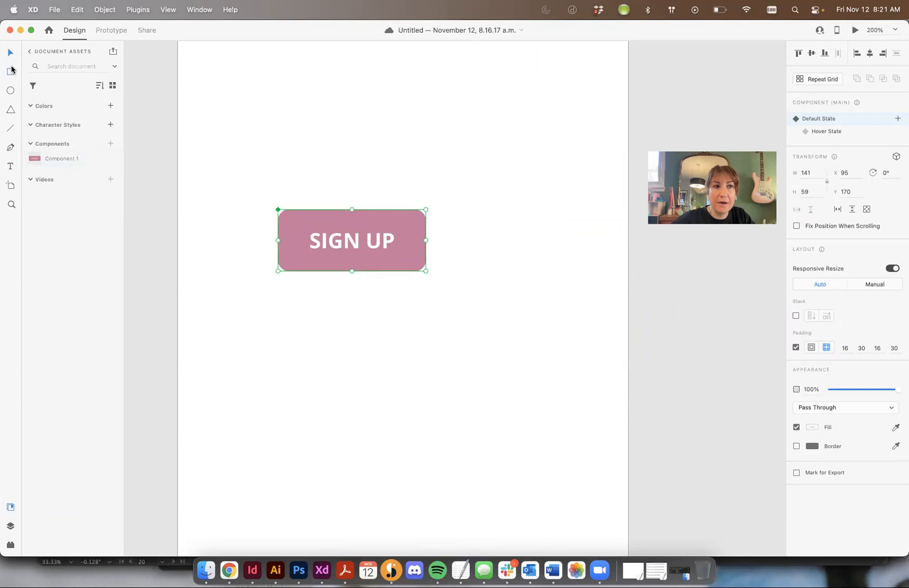
mouse_move(344, 373)
mouse_down()
mouse_move(499, 418)
mouse_move(488, 432)
mouse_up()
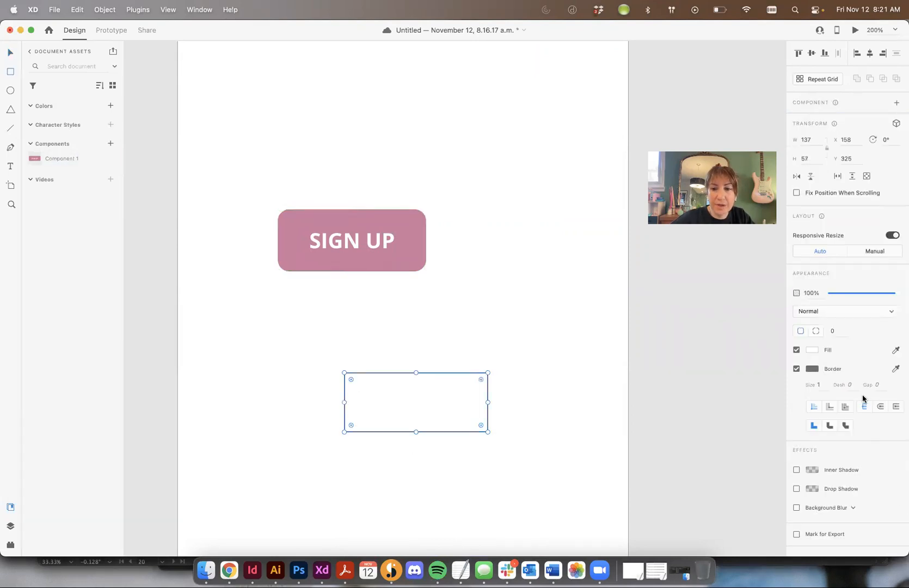
Step: Remove the new rectangle's border and fill it with #BF7C9B sampled from the SIGN UP button
click(795, 369)
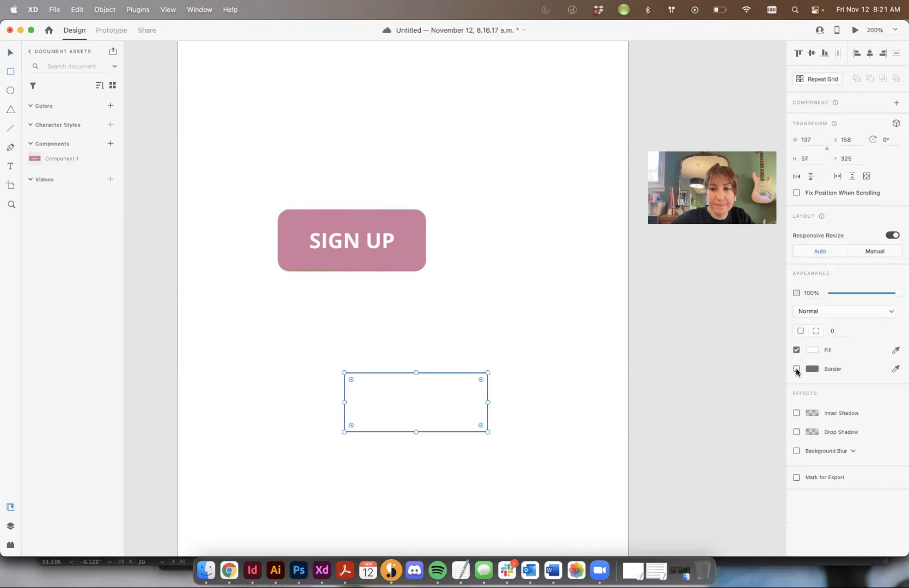
click(809, 350)
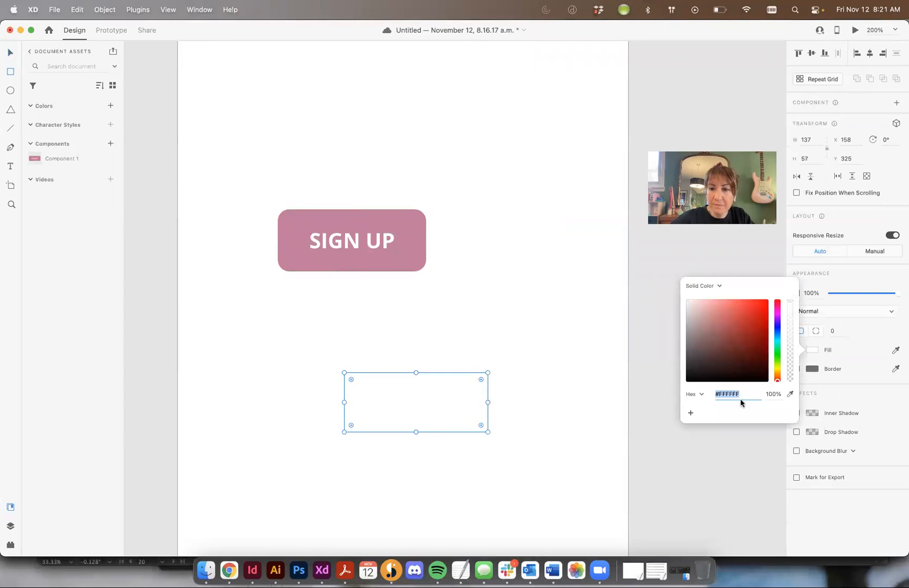
click(790, 394)
click(402, 220)
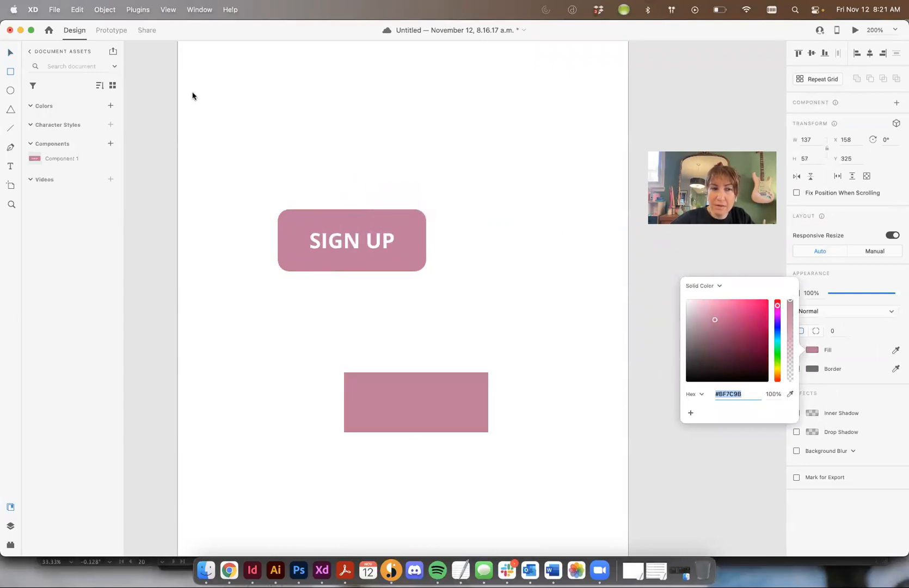
click(9, 53)
click(272, 319)
Step: Round the rectangle's corners to a radius of 8 and move it to about X 171, Y 309
click(412, 394)
drag(350, 377, 351, 379)
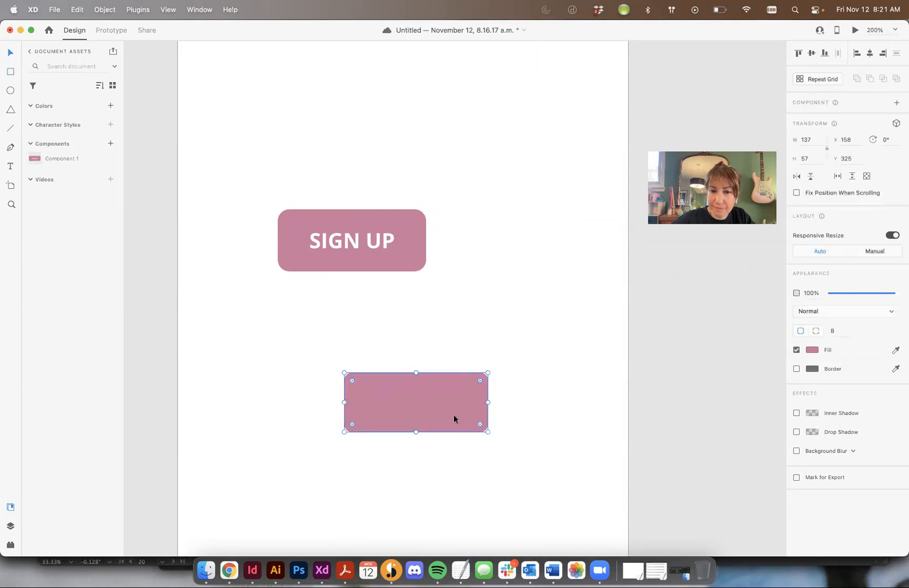
drag(455, 419, 468, 402)
Step: Add a drop shadow to the rectangle, coloured with pink sampled from its fill at 50% opacity
click(797, 432)
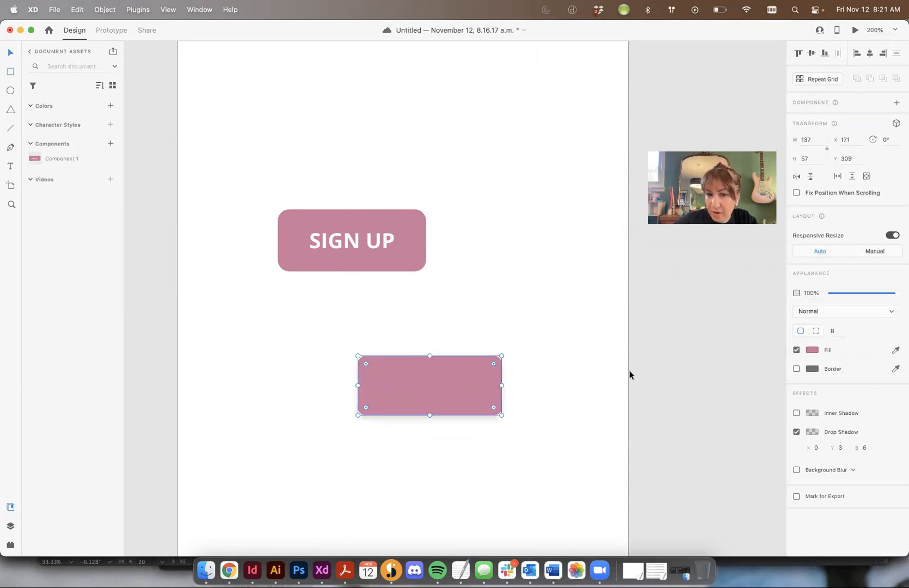
click(811, 432)
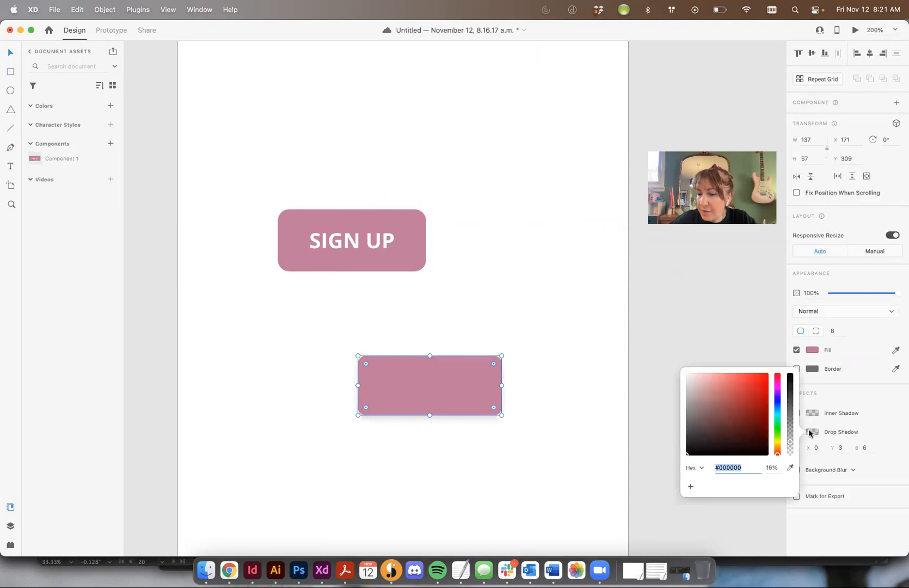
click(791, 469)
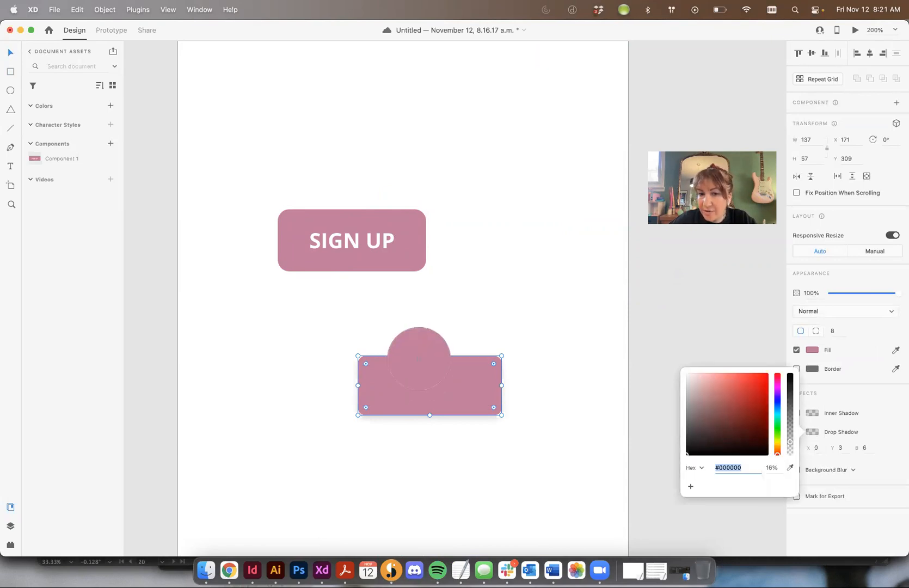
click(443, 384)
click(772, 468)
text(50)
key(Return)
Step: Move the shadowed rectangle to about X 86, Y 294, below the SIGN UP button
click(596, 429)
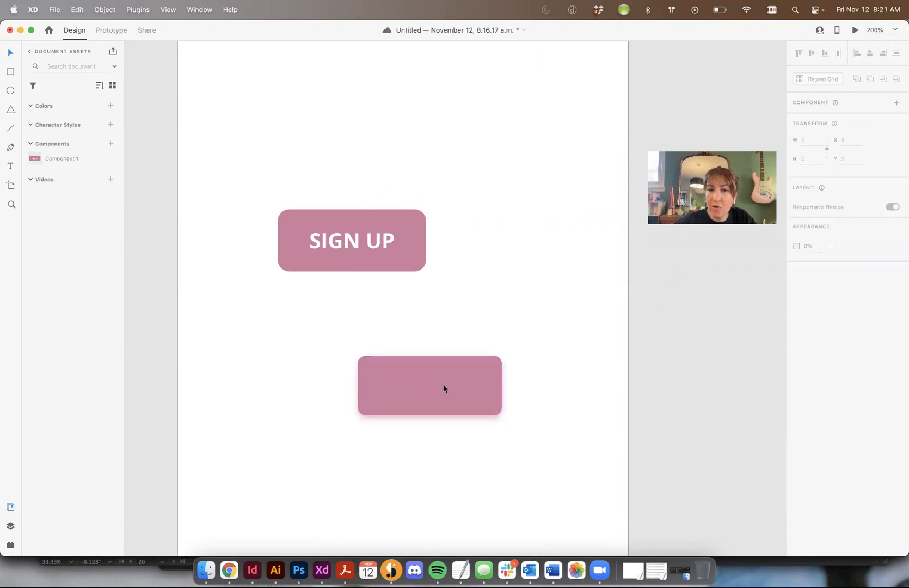
drag(443, 389, 354, 372)
click(450, 396)
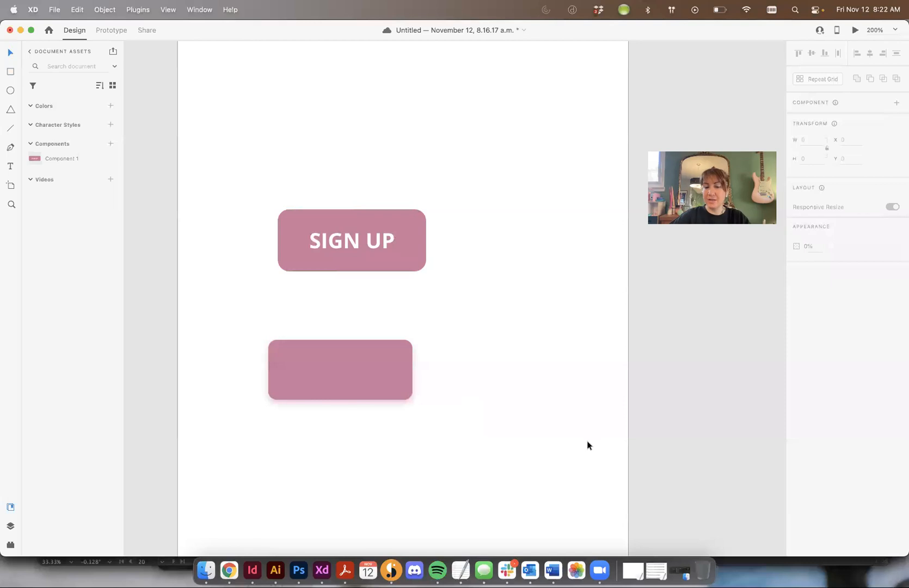
drag(357, 379, 518, 381)
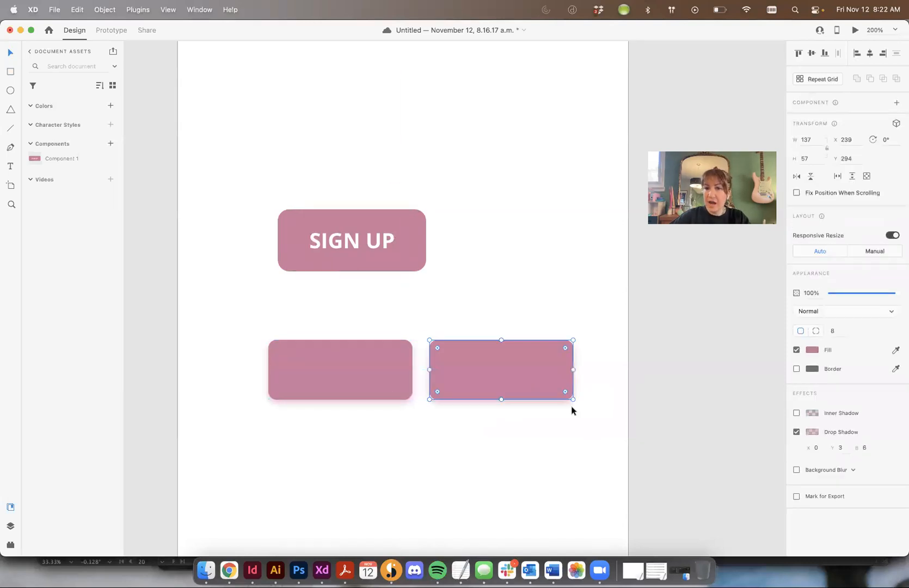
click(682, 488)
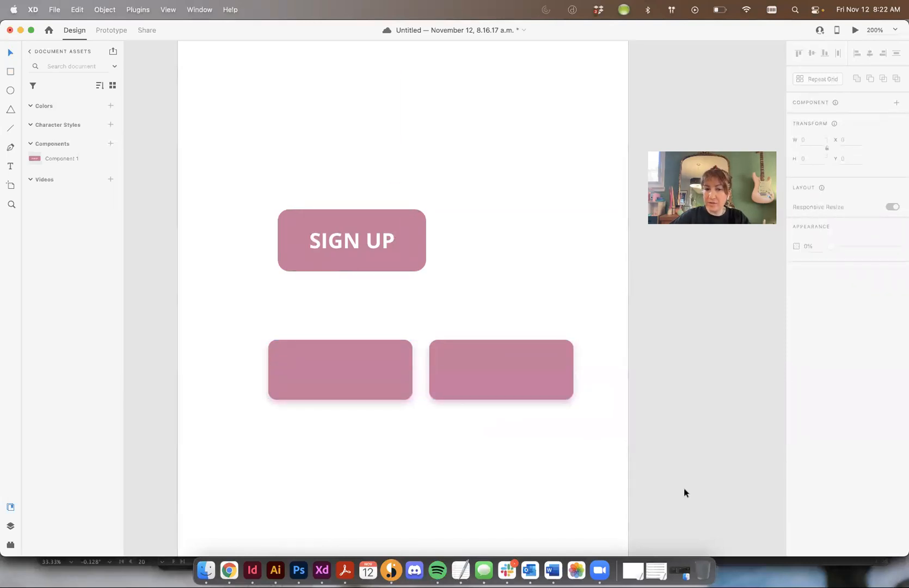
key(super+z)
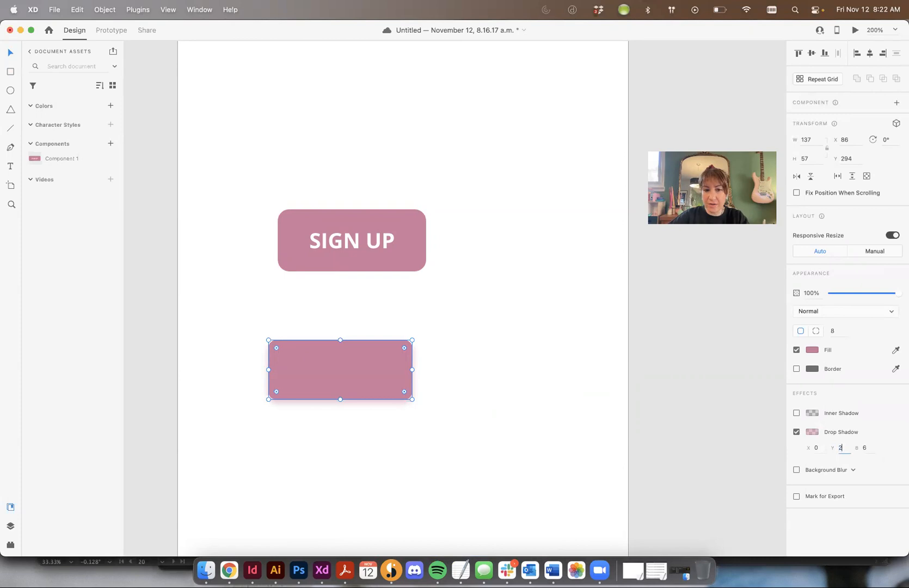
Step: Set the rectangle's drop shadow to a Y offset of 2 and a blur of 5
key(Tab)
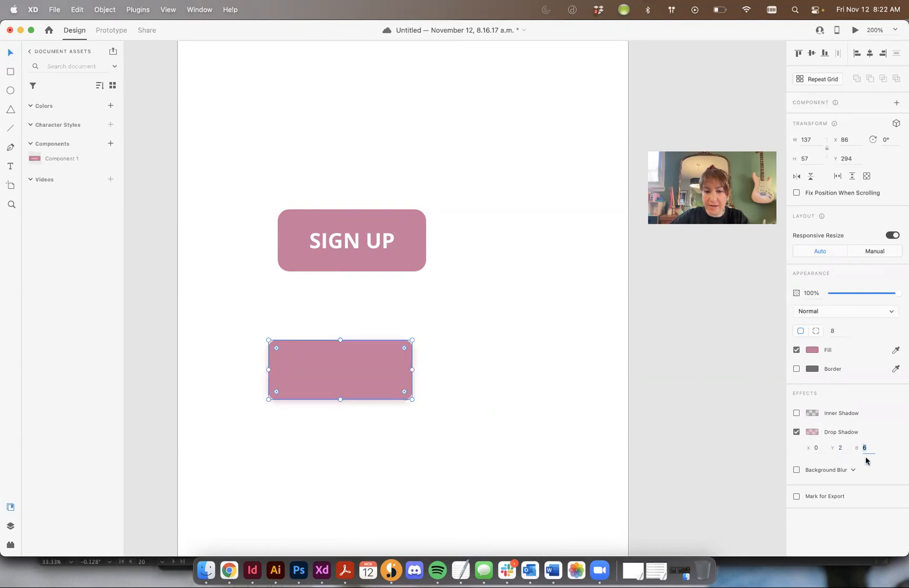
text(5)
click(408, 447)
click(352, 375)
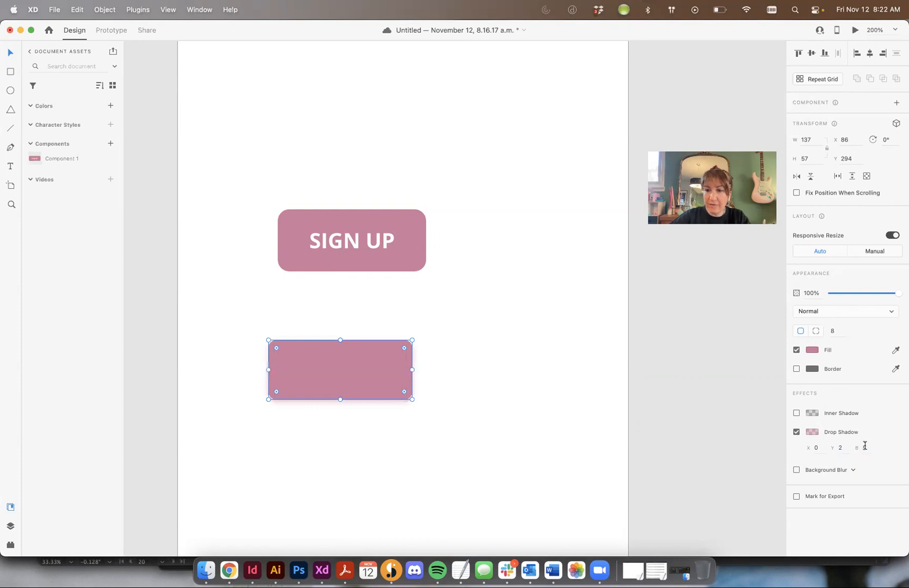
click(429, 499)
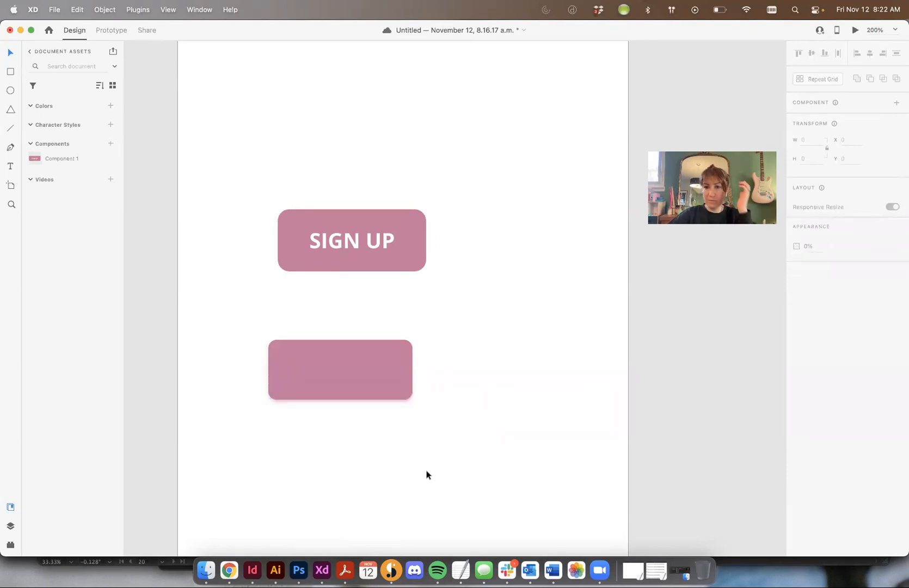